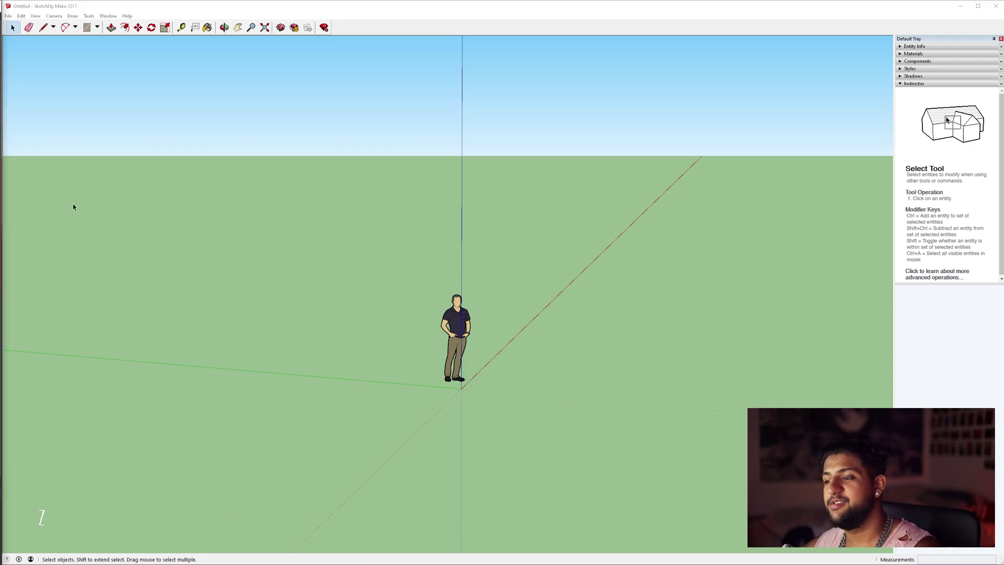
Step: Select and delete the default person figure standing at the origin
left_click_drag(377, 255, 669, 538)
key("Delete")
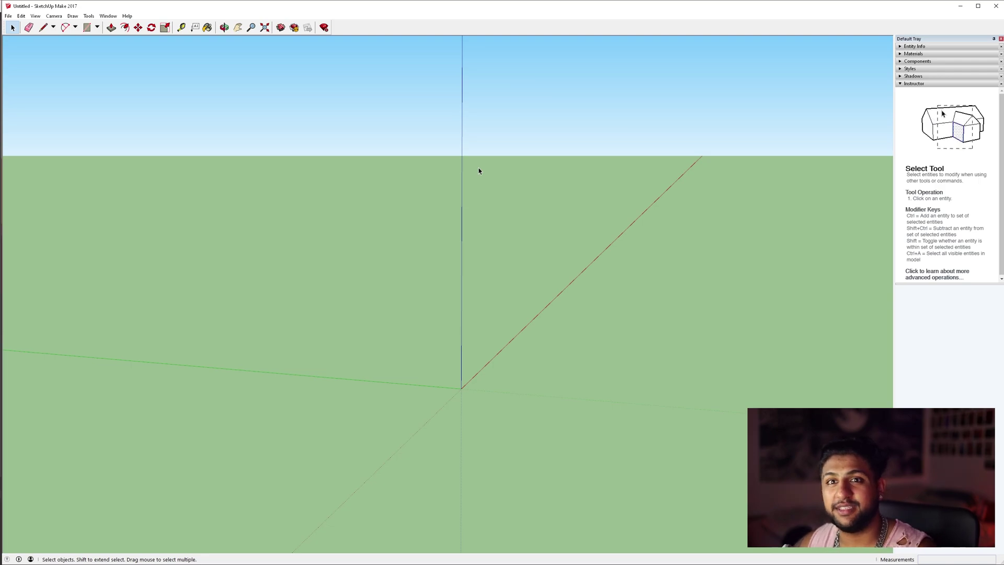
left_click(108, 16)
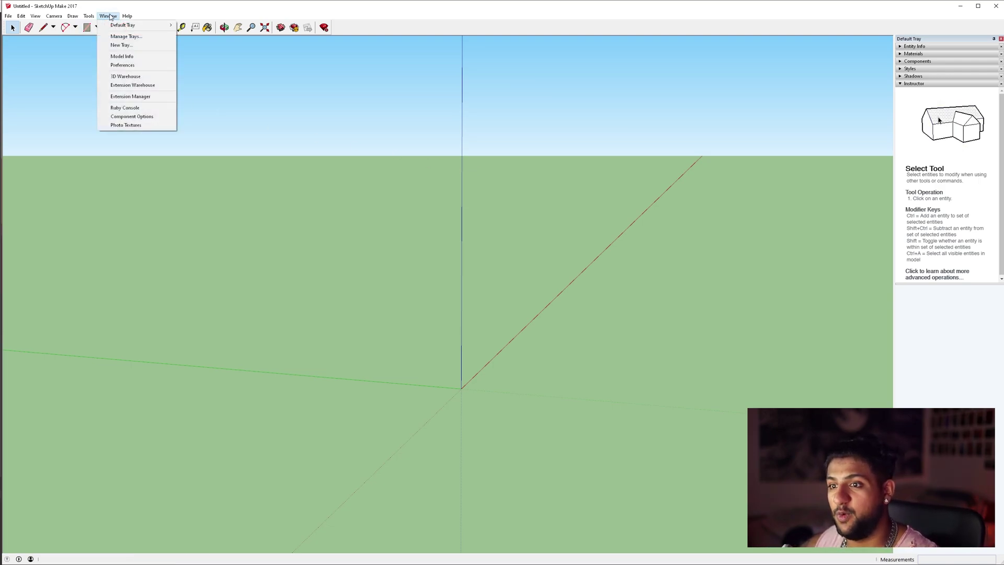
Step: Open 3D Warehouse on its home page and browse the featured brand catalogs
left_click(146, 76)
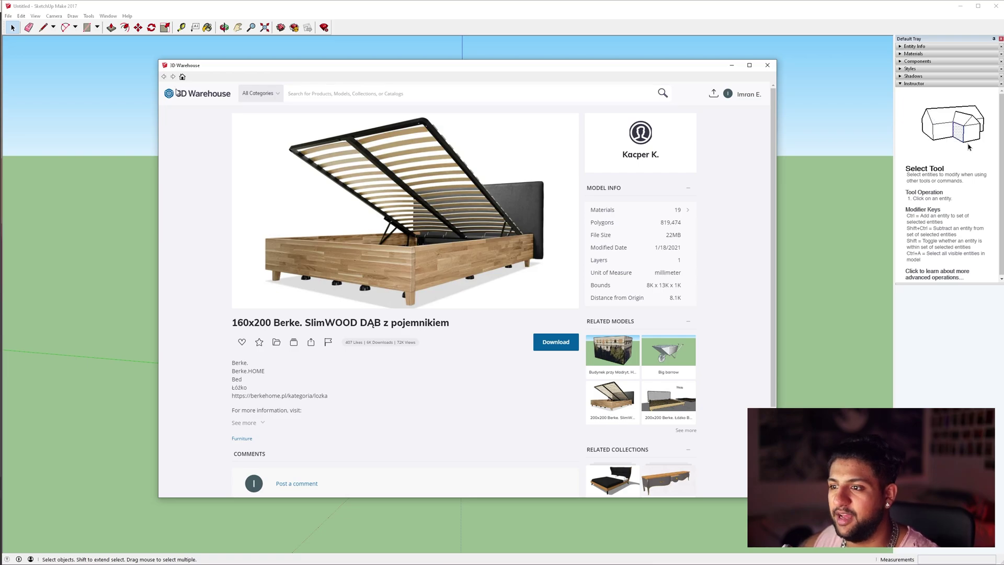
left_click(176, 93)
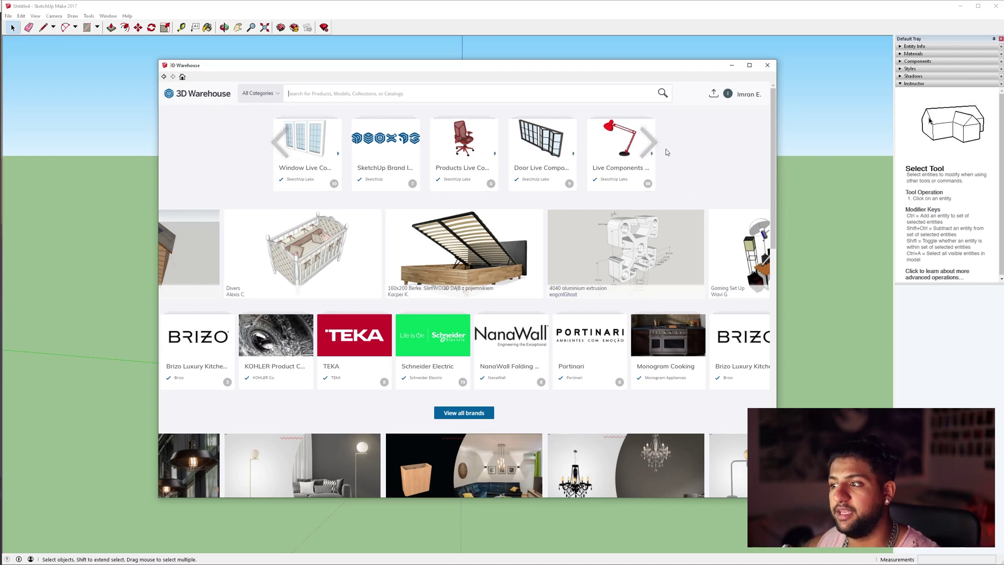
scroll(410, 341, "down", 3)
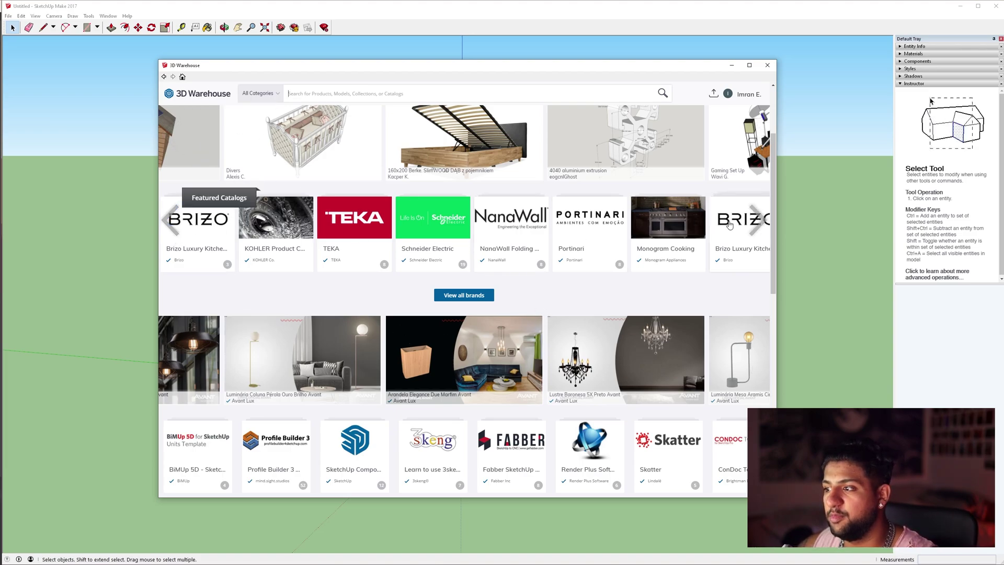
left_click(756, 220)
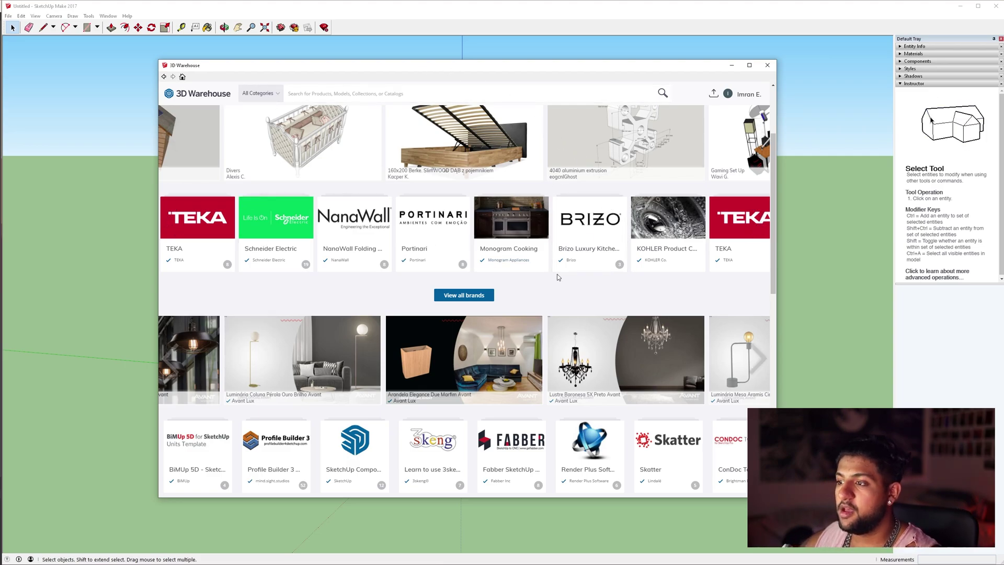
scroll(530, 268, "up", 2)
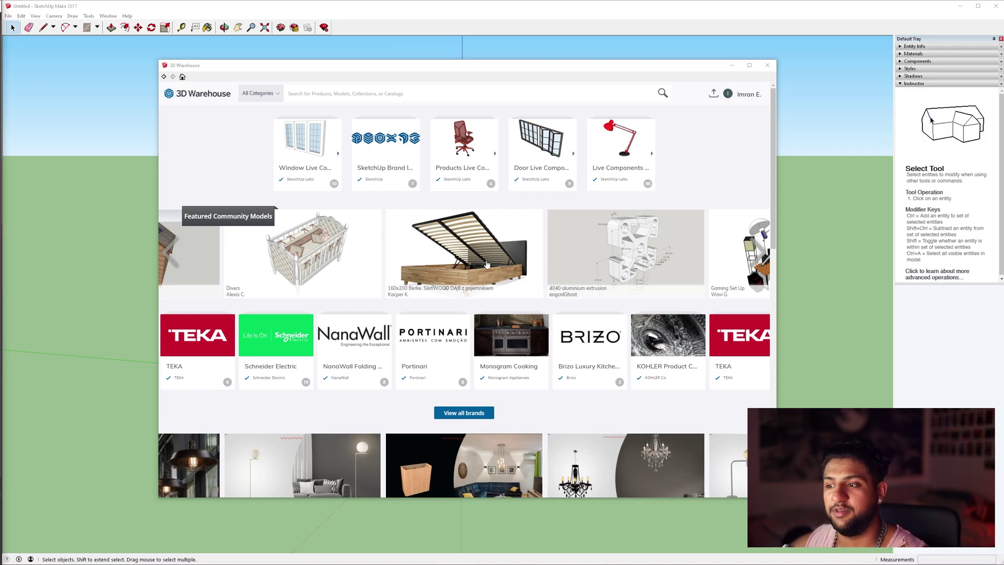
Step: Download the '160x200 Berke. SlimWOOD DĄB z pojemnikiem' bed directly into the model
left_click(457, 245)
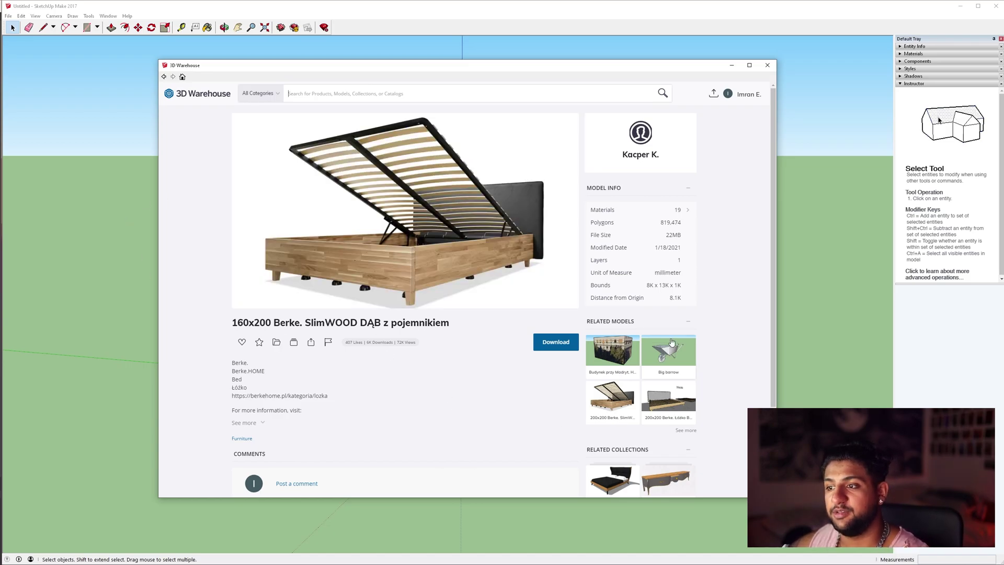
scroll(481, 285, "down", 2)
scroll(523, 314, "up", 2)
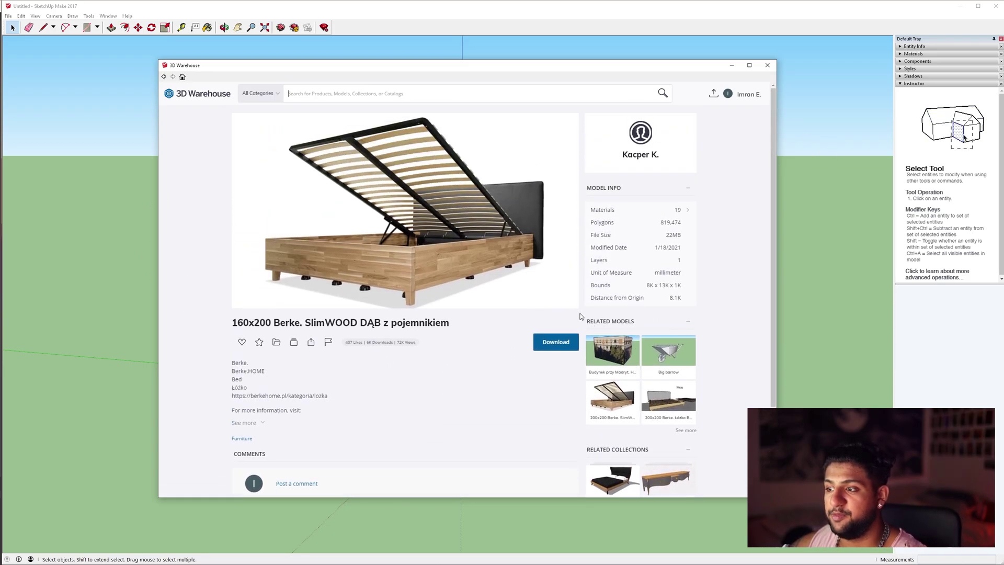
left_click(567, 342)
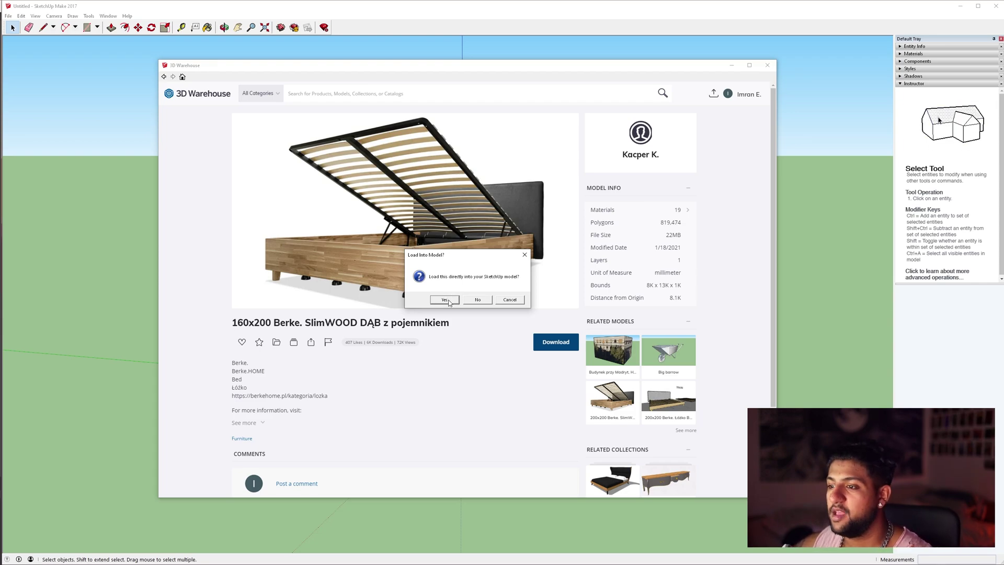
left_click(451, 300)
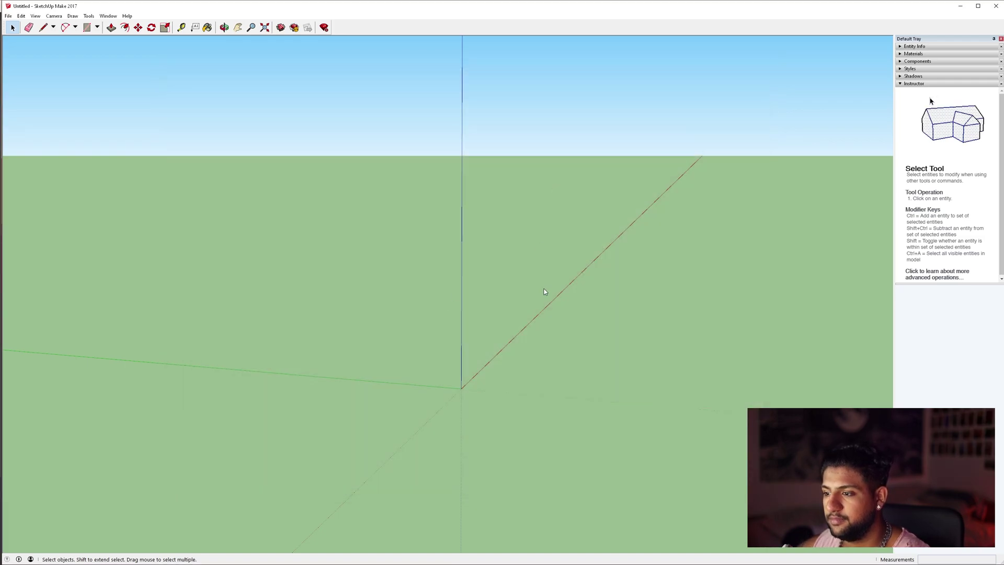
Step: Place the SlimWOOD bed component at the origin and zoom in on it
middle_click_drag(544, 291, 257, 316)
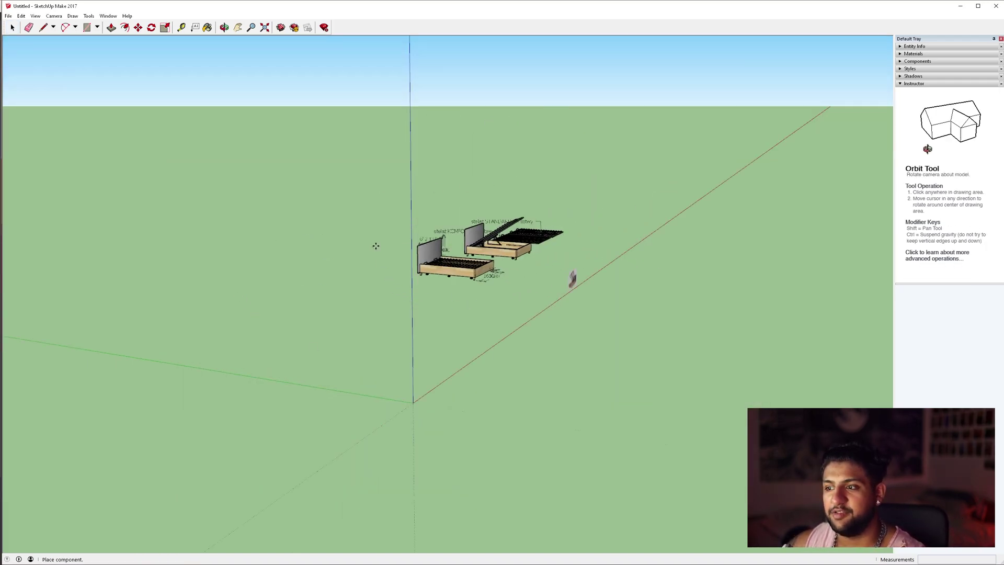
left_click(413, 402)
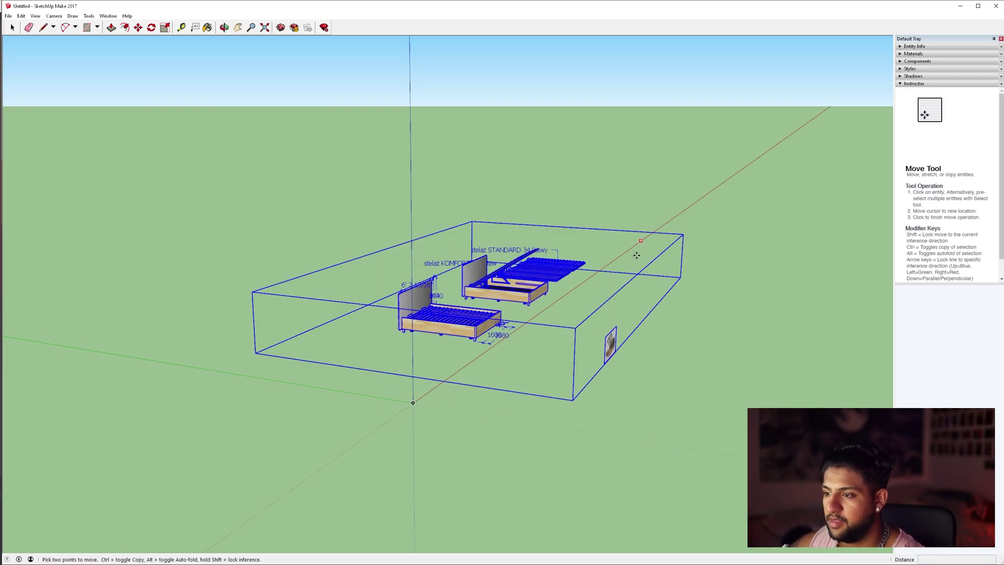
scroll(646, 246, "up", 3)
key("space")
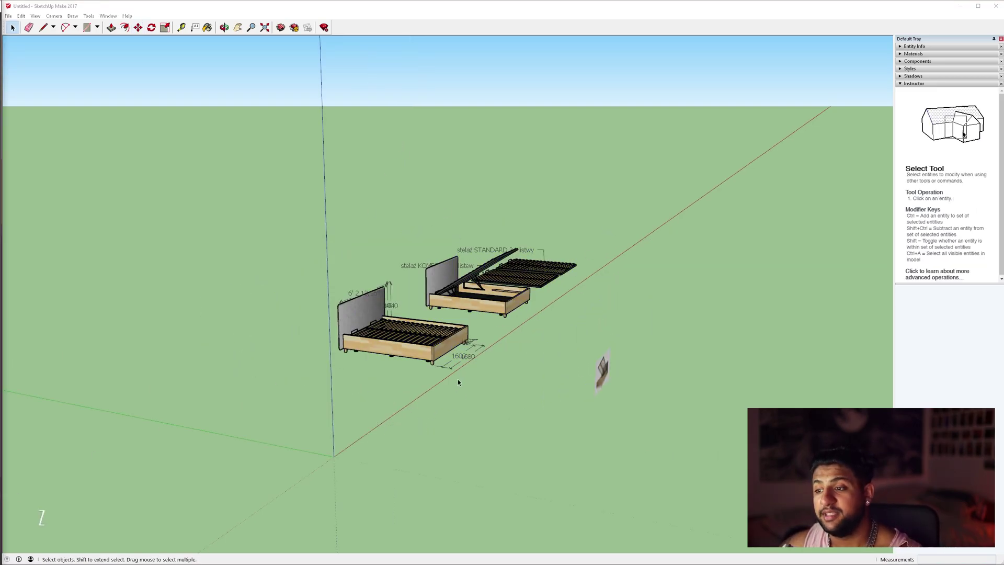
scroll(472, 325, "up", 6)
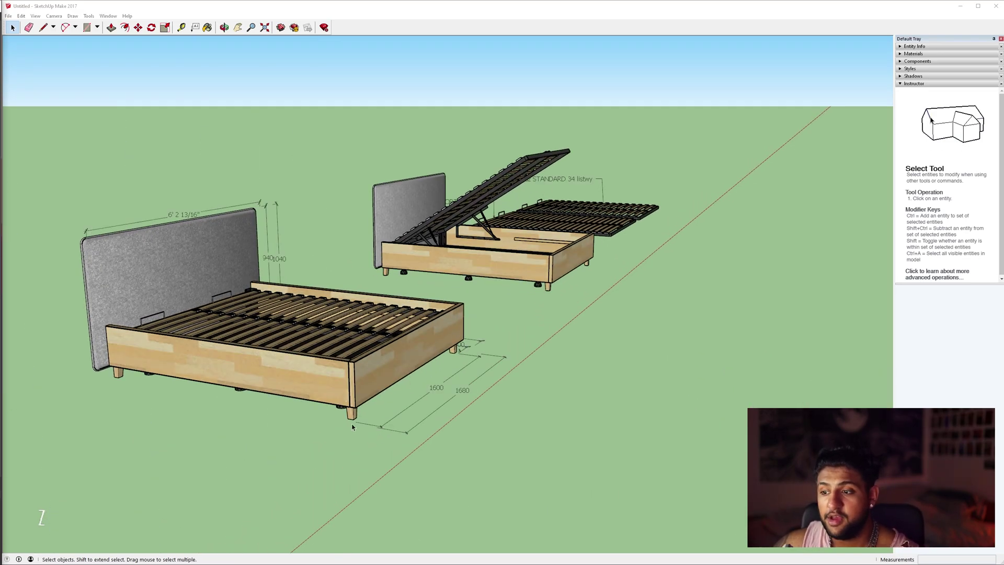
left_click(44, 29)
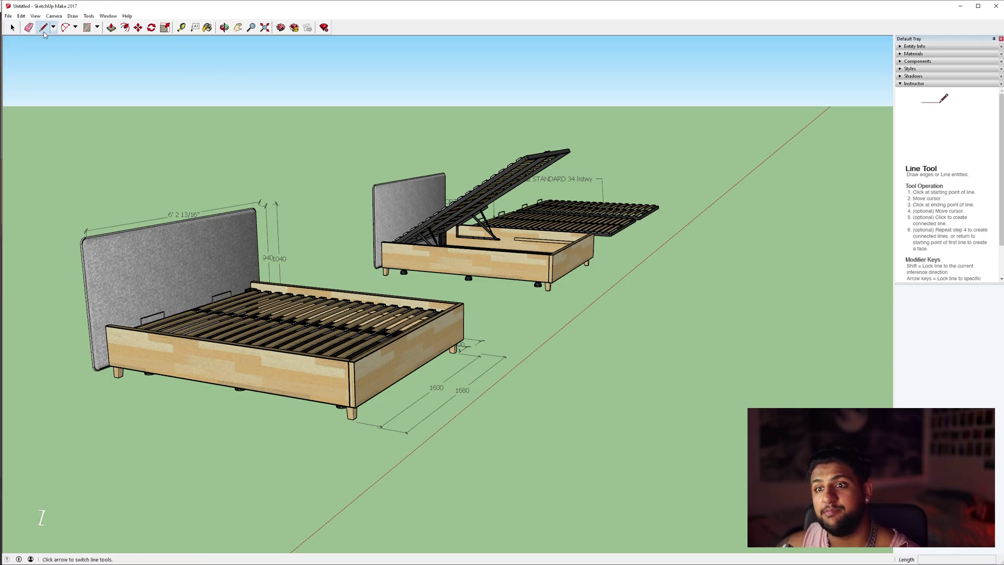
left_click(463, 321)
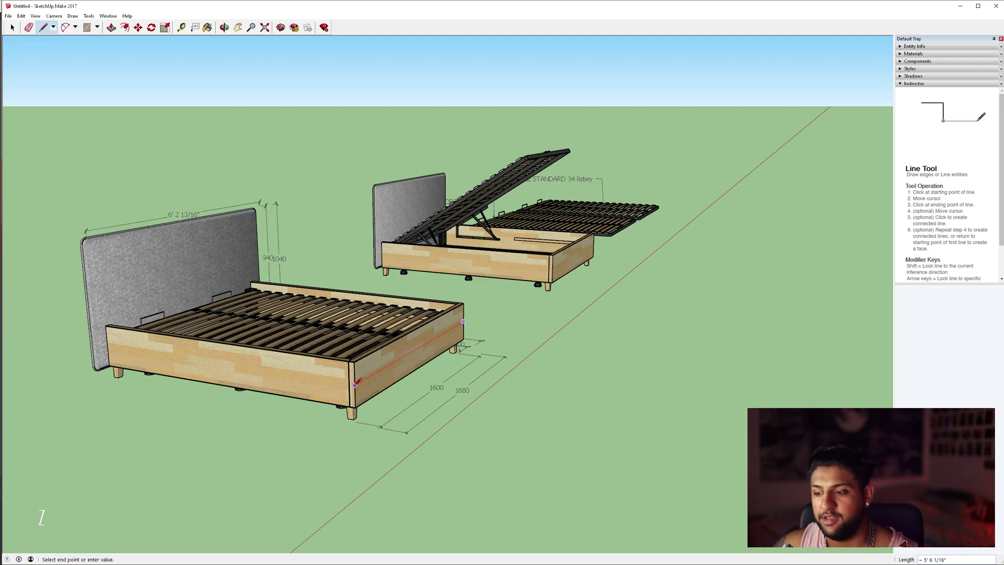
key("Escape")
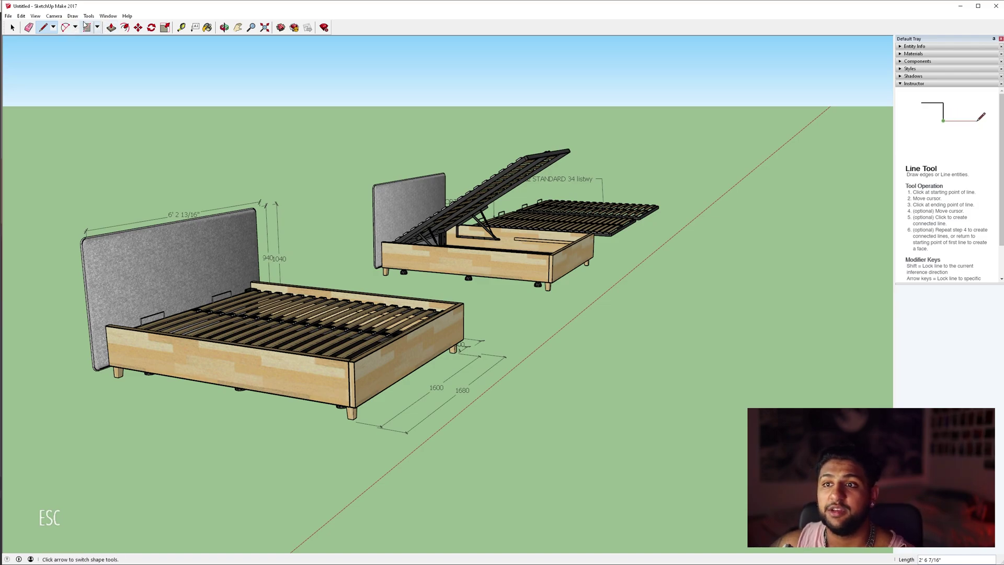
Step: In Model Info > Units, set length to Decimal format in millimetres
left_click(108, 17)
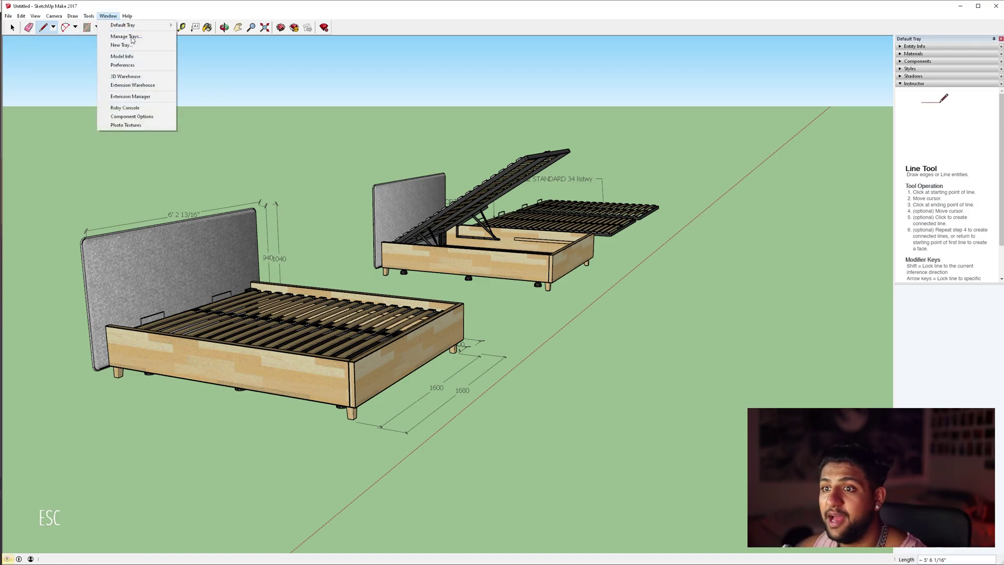
left_click(129, 57)
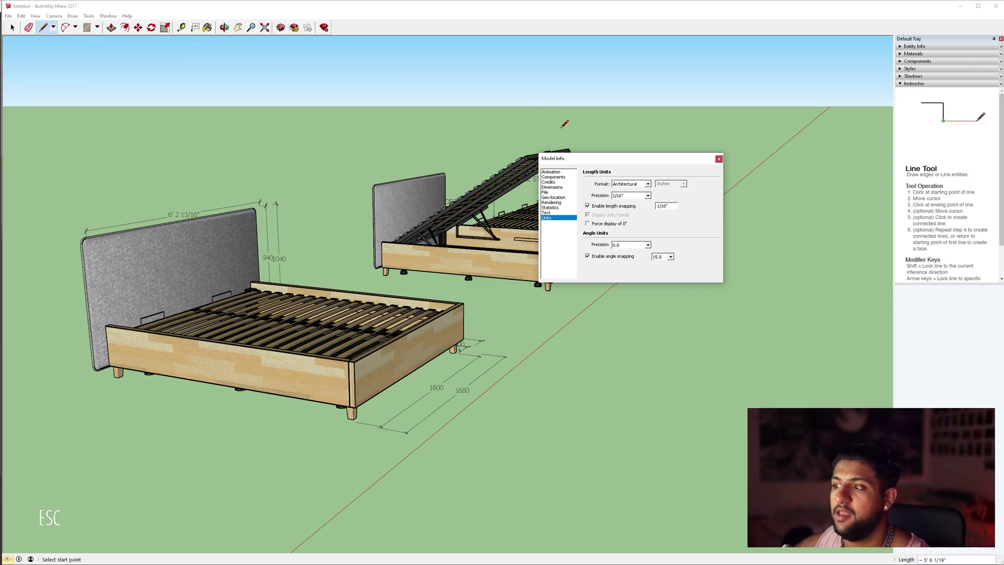
left_click_drag(626, 162, 439, 161)
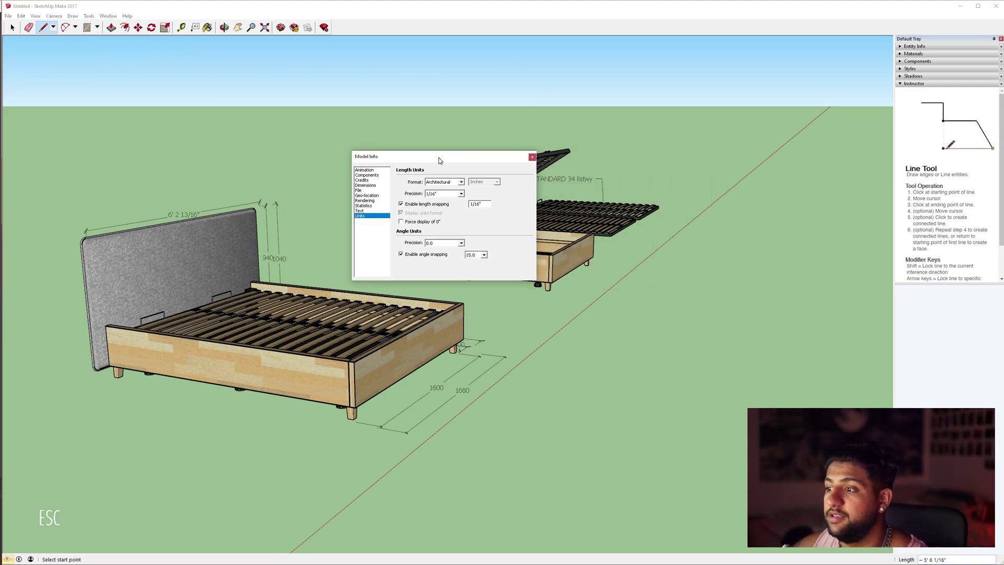
left_click(359, 189)
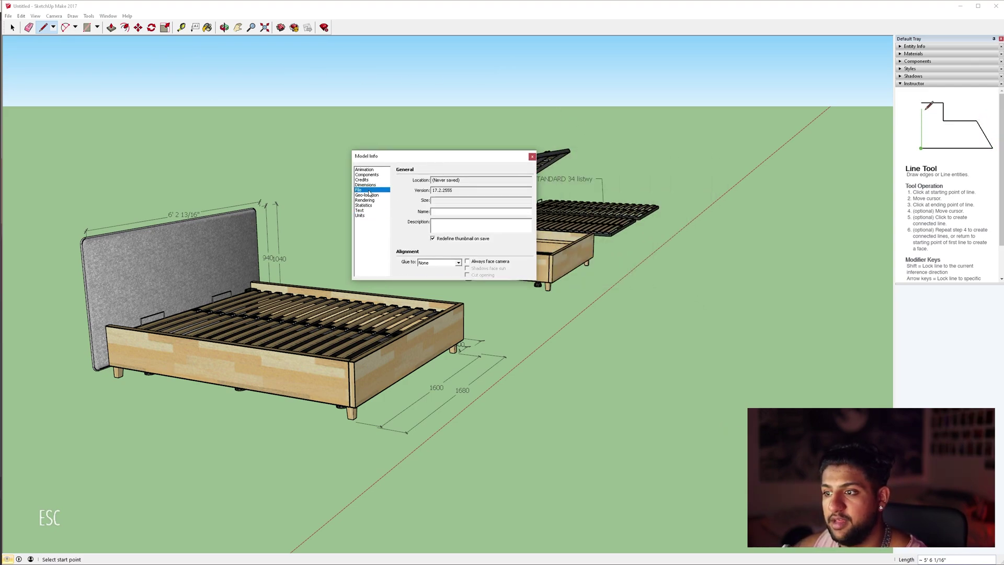
left_click(361, 216)
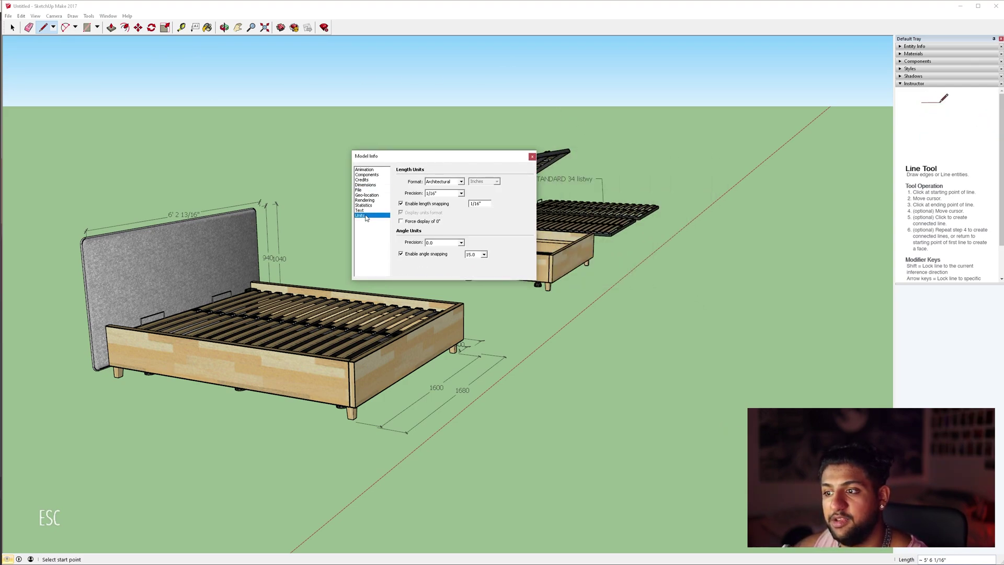
left_click(461, 182)
left_click(433, 194)
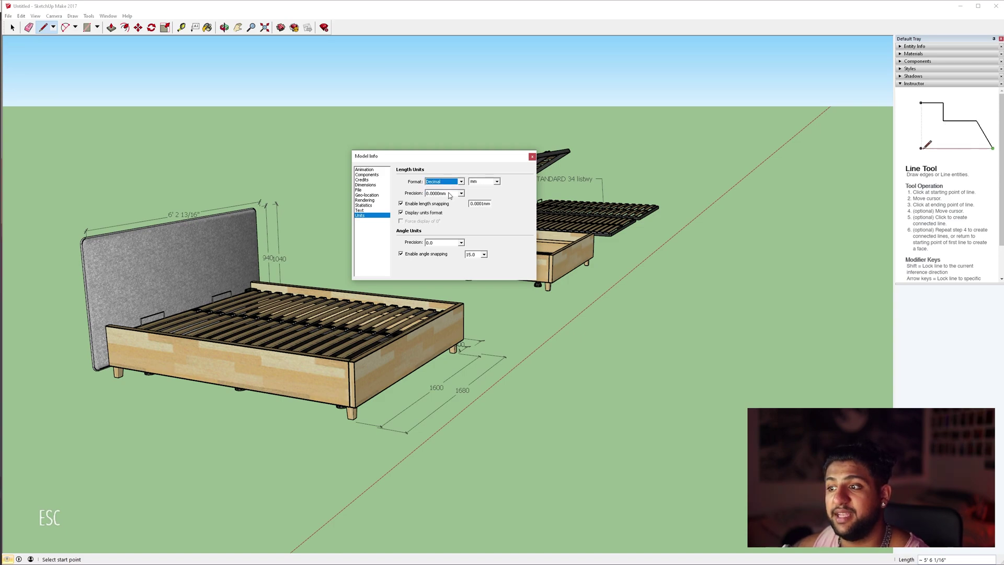
left_click(497, 182)
left_click(491, 200)
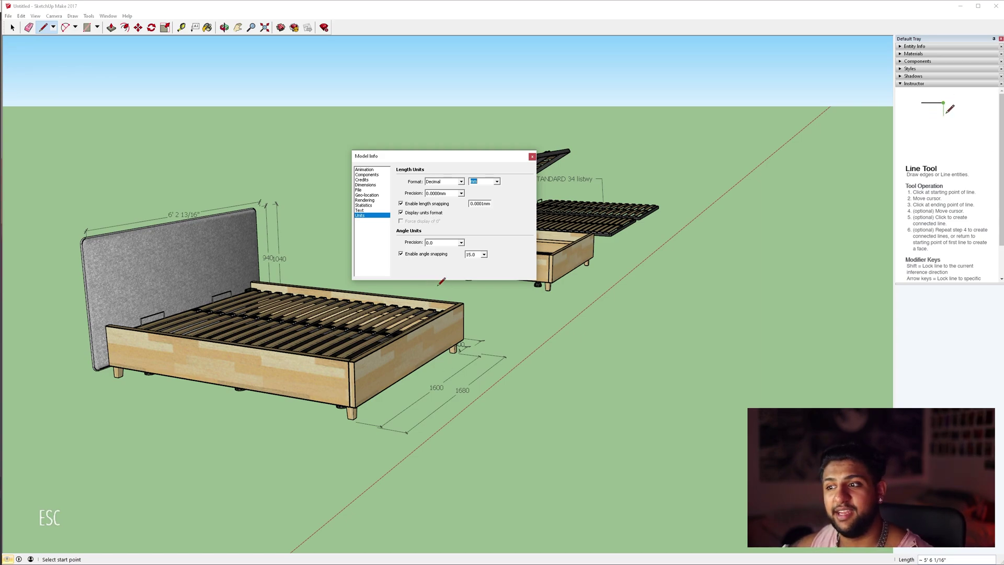
Step: Close Model Info and check a bed edge length of 1900.0000mm without drawing anything
left_click(532, 157)
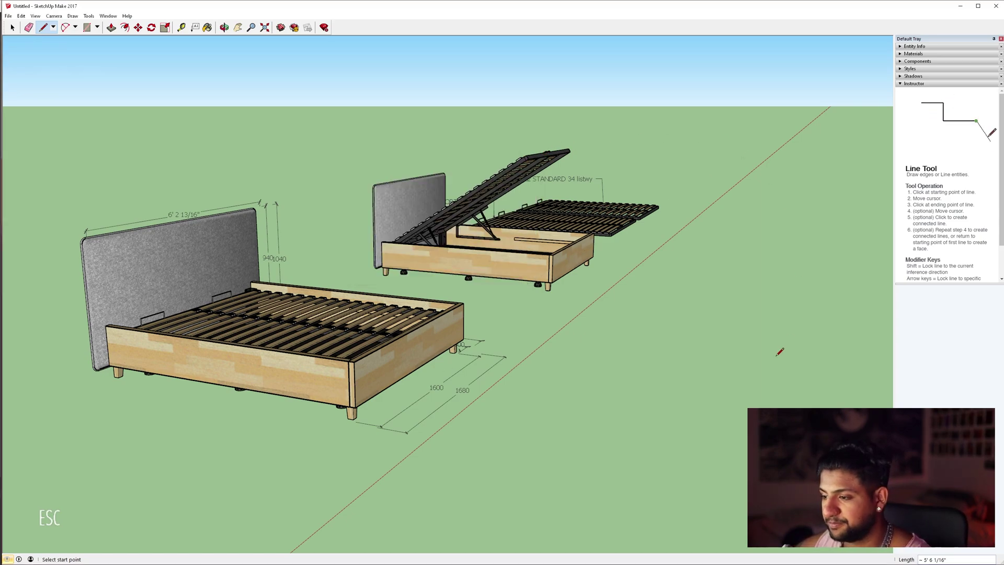
left_click(463, 320)
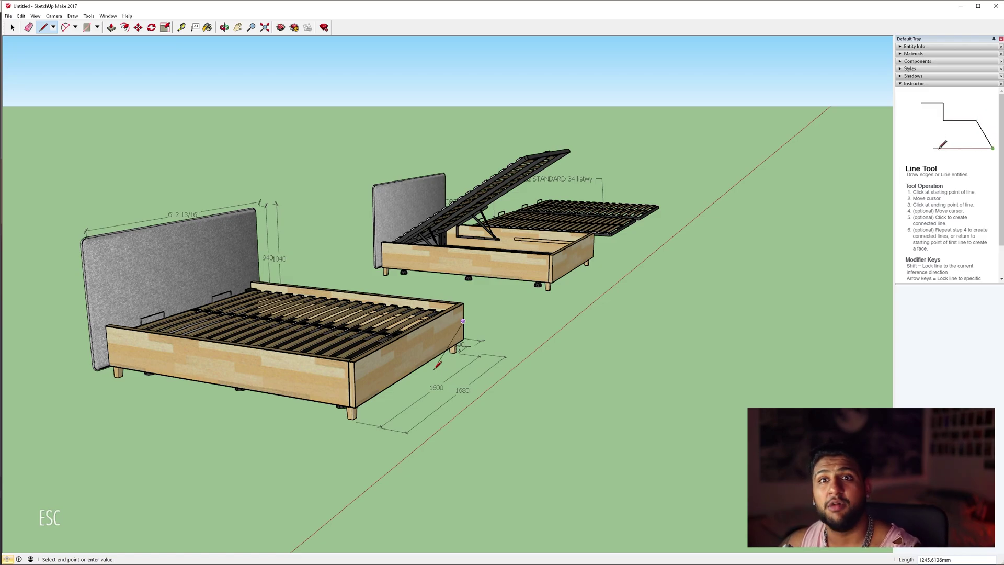
key("space")
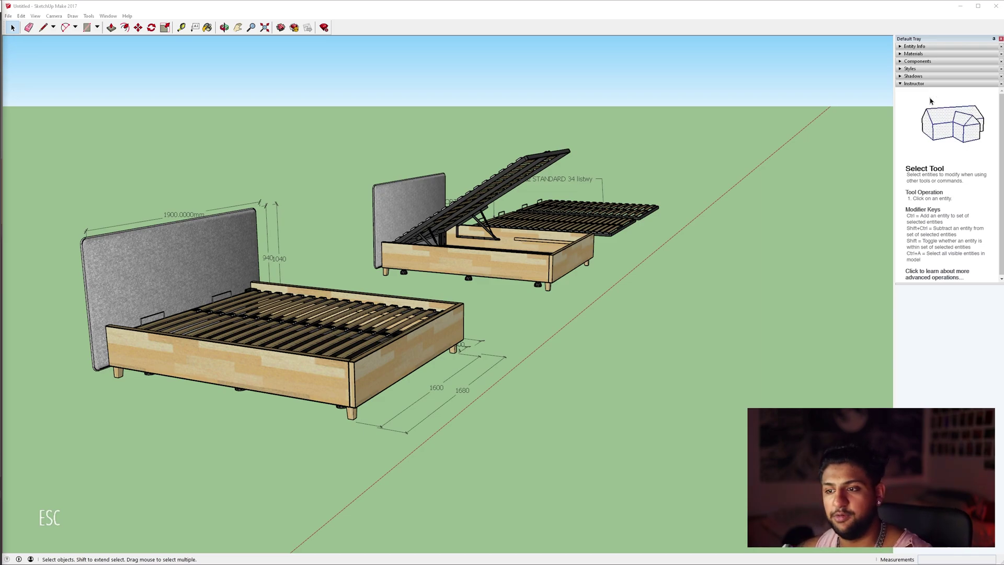
Step: Explode the imported bed model into two separate beds
key("z")
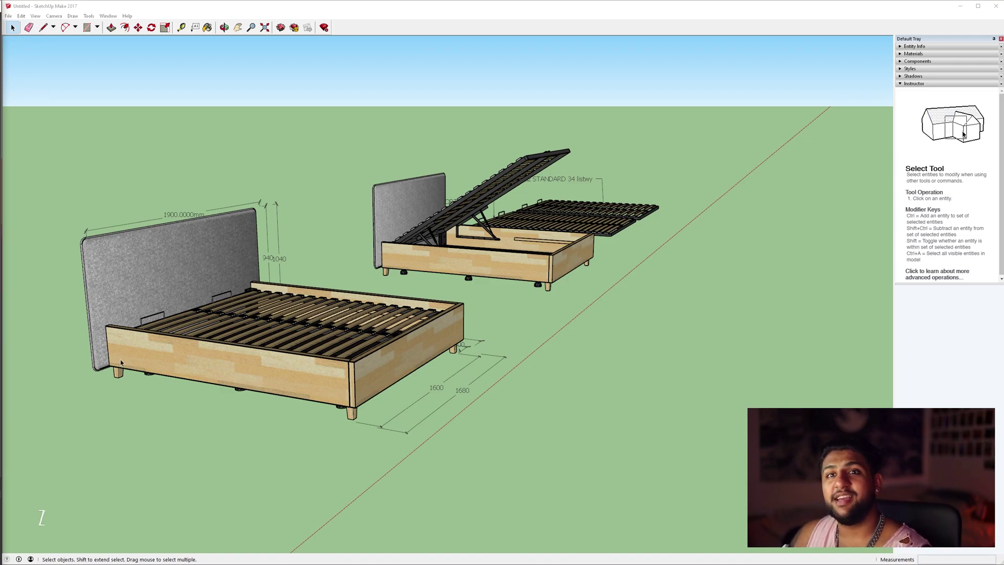
left_click(259, 352)
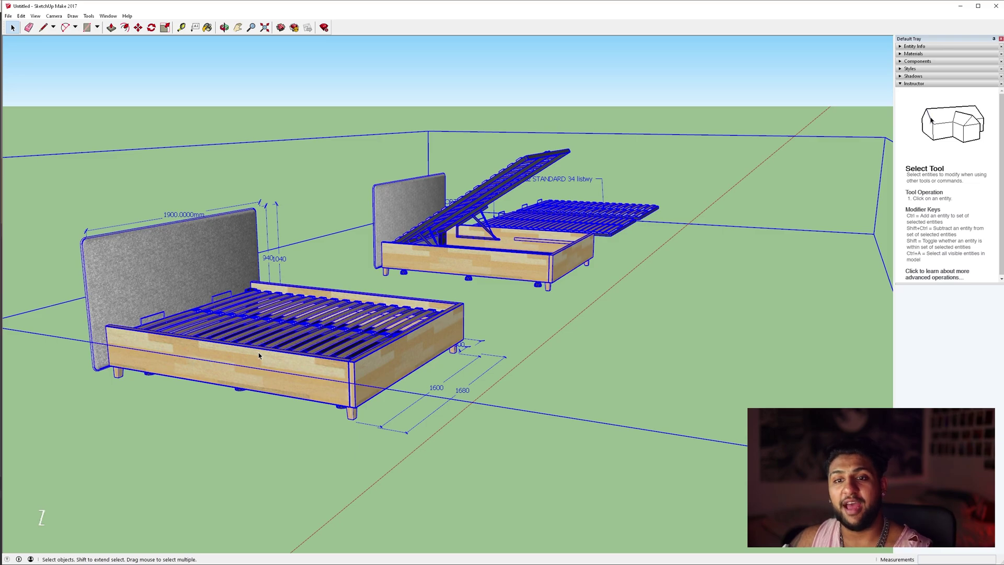
right_click(256, 322)
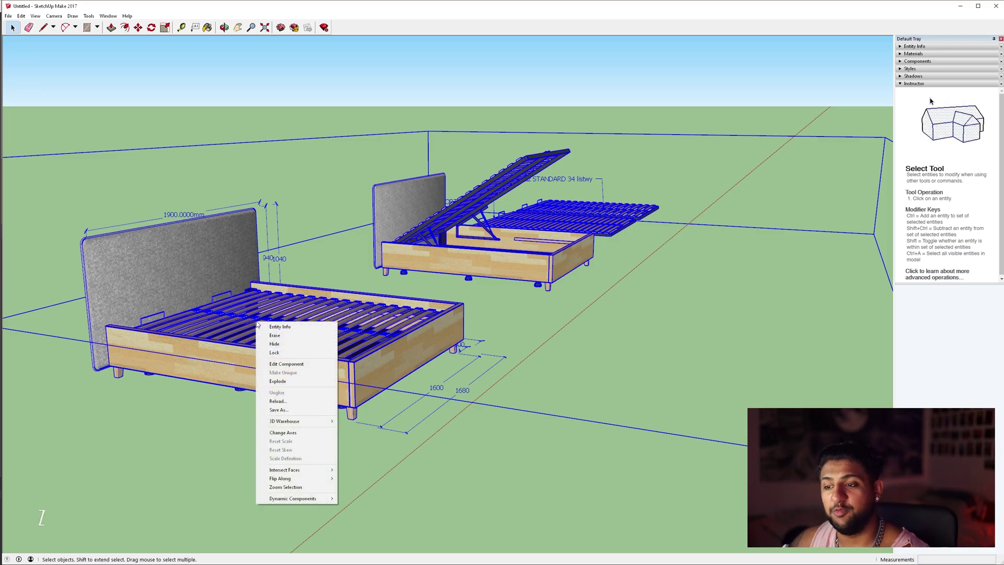
left_click(306, 381)
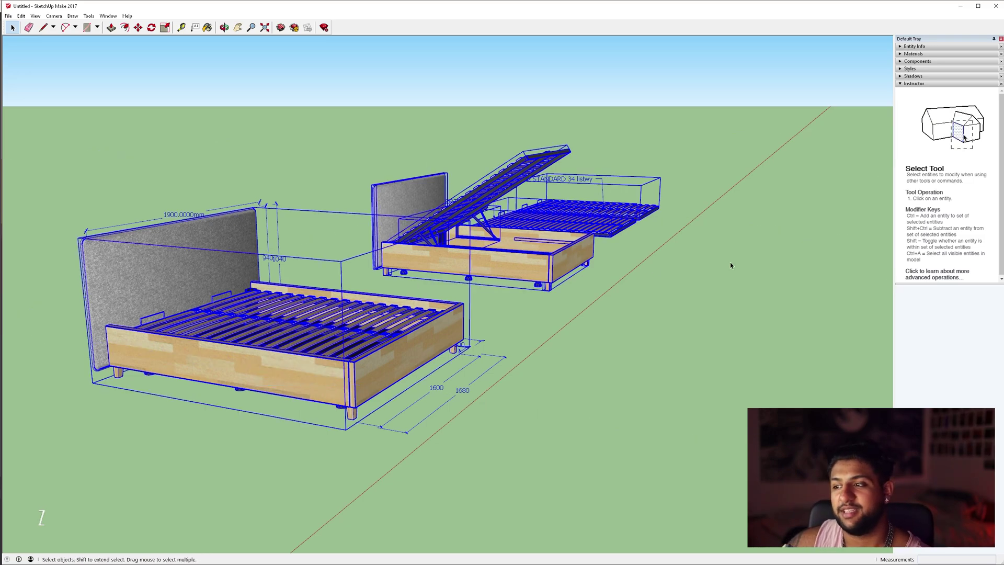
Step: Move the front bed by its bottom corner to the right of the other bed
left_click(712, 268)
left_click(319, 316)
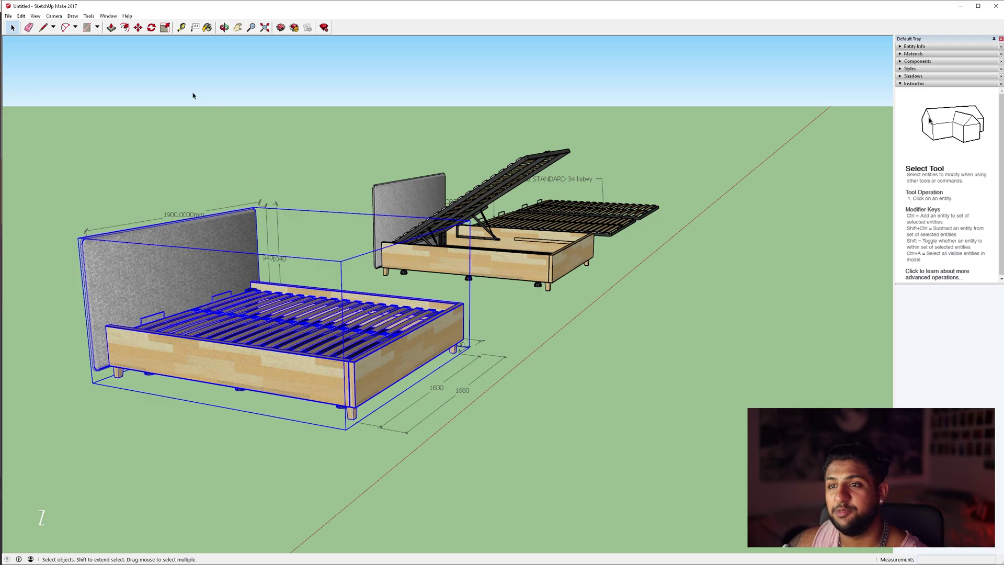
left_click(138, 27)
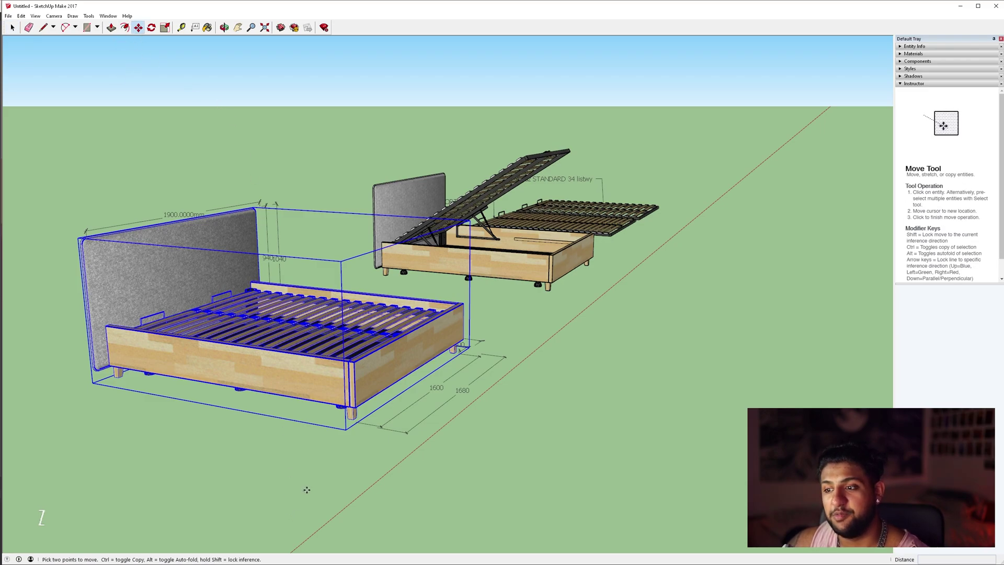
left_click(346, 428)
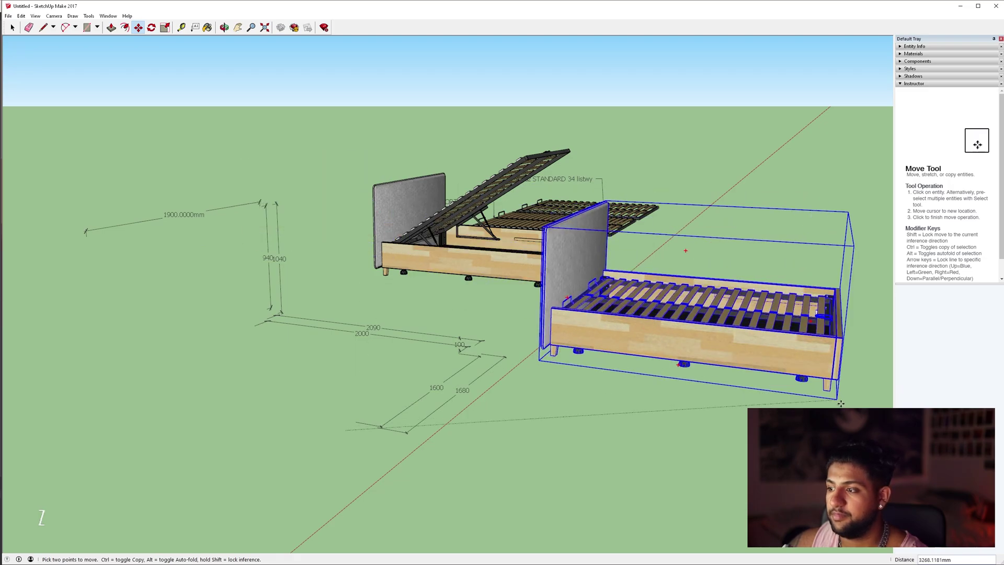
left_click(842, 405)
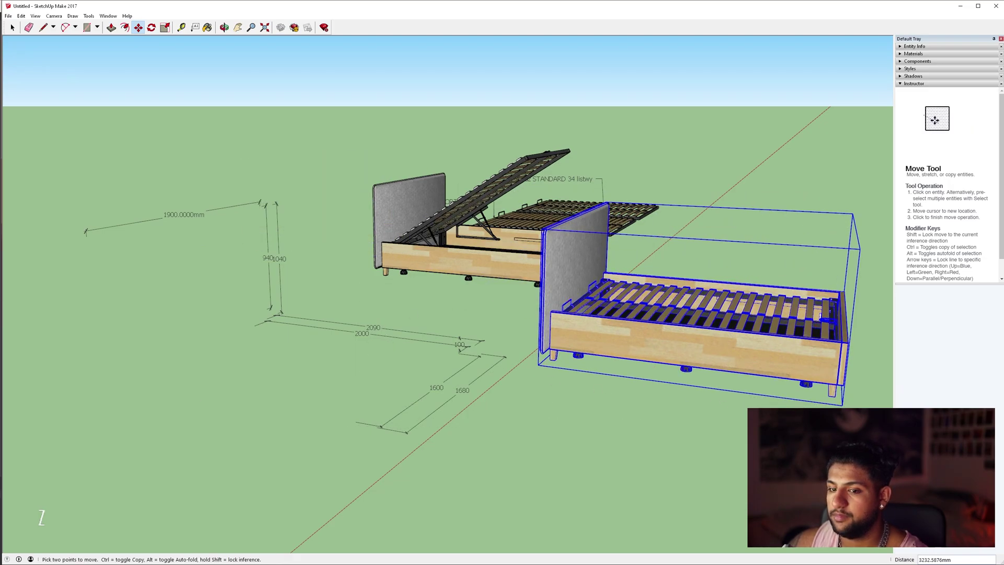
Step: Rotate the front bed around its corner
key("space")
key("shift+z")
left_click(151, 28)
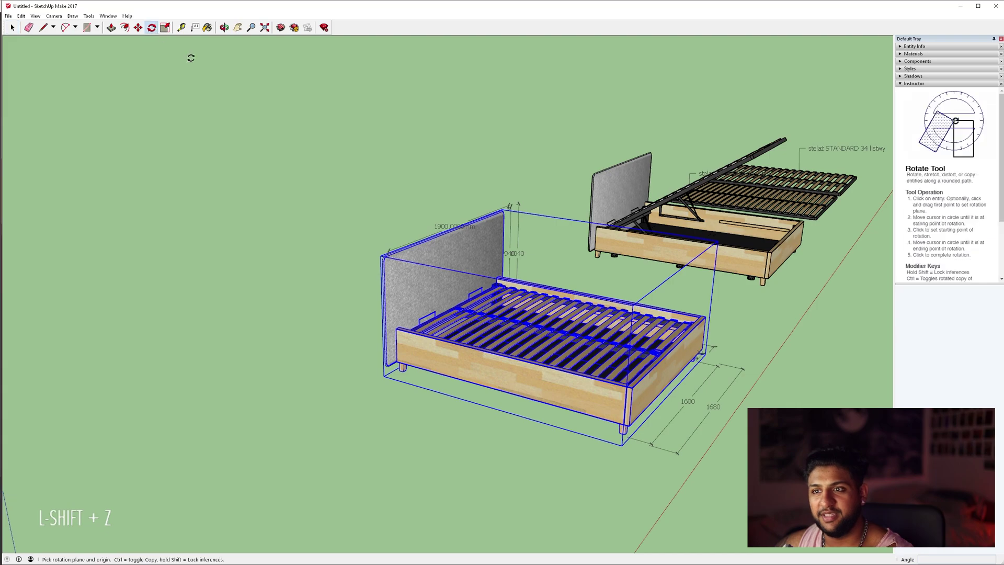
left_click(622, 444)
left_click(555, 424)
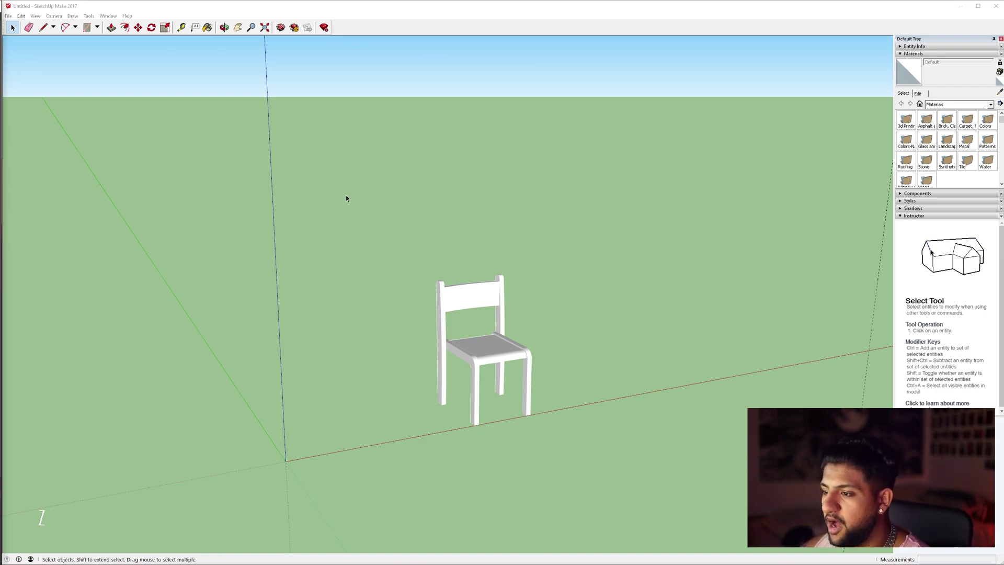
Step: Window-select the whole chair, zoom in, and measure a leg from its bottom
left_click_drag(336, 197, 644, 494)
scroll(562, 372, "up", 3)
scroll(557, 376, "up", 2)
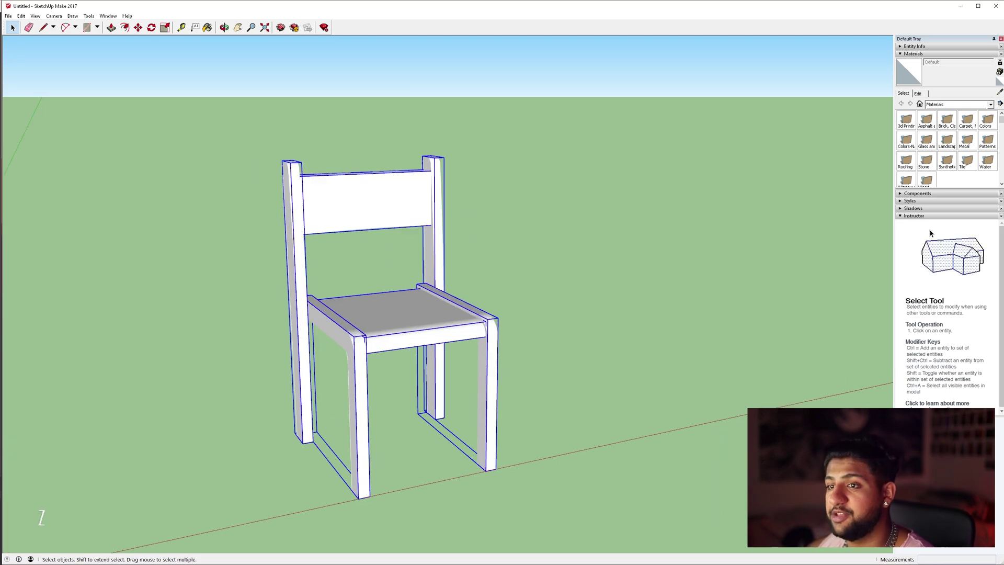
key("l")
left_click(359, 498)
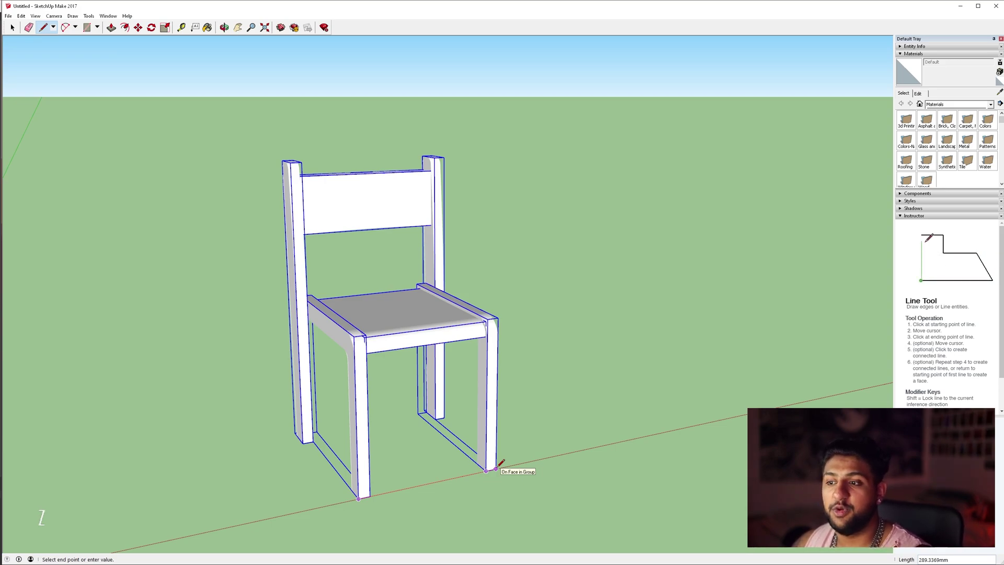
Step: Scale the chair uniformly to 0.75, then undo the sideways stretch into a bench
left_click(12, 27)
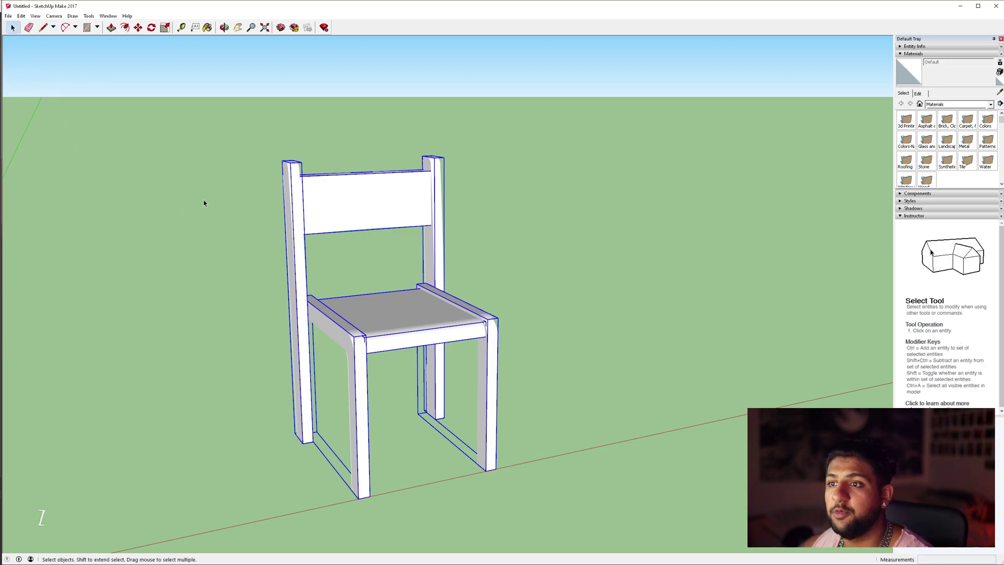
left_click(165, 28)
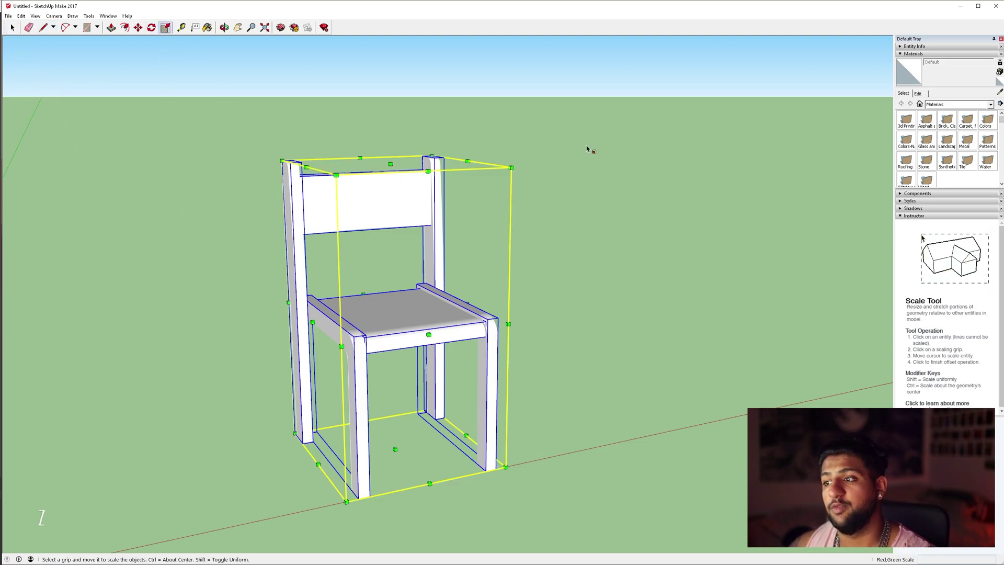
left_click(511, 167)
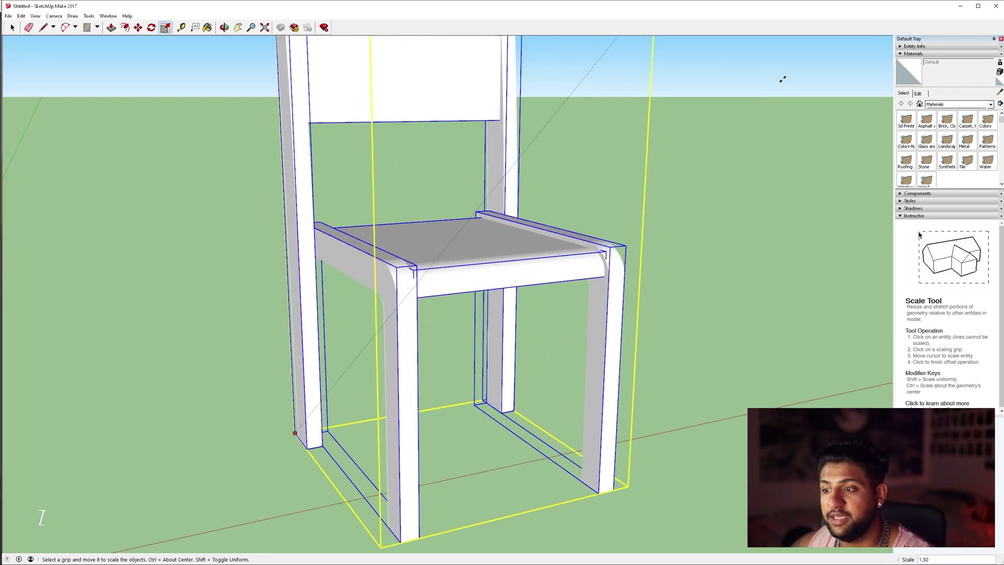
left_click(416, 234)
left_click(421, 234)
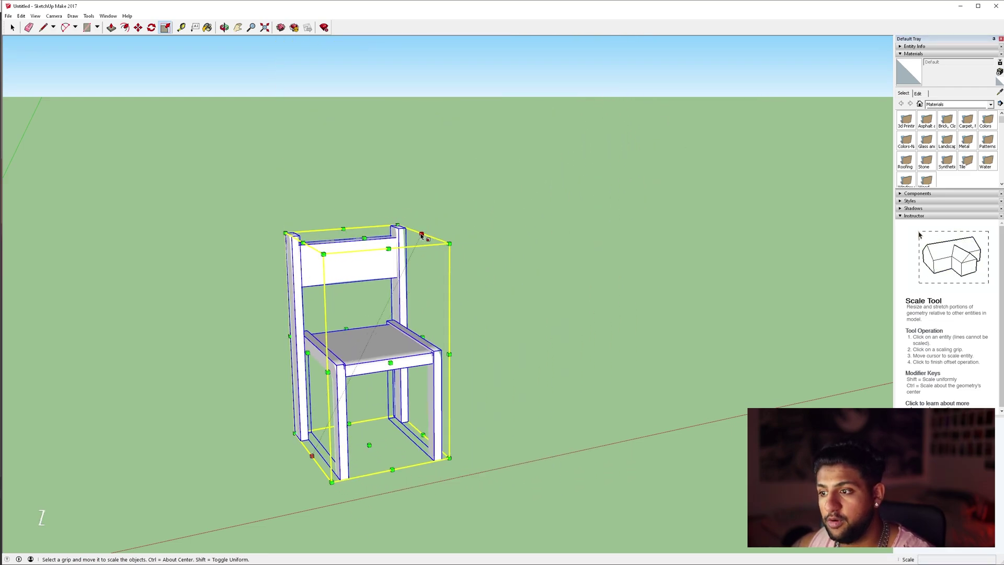
left_click(641, 208)
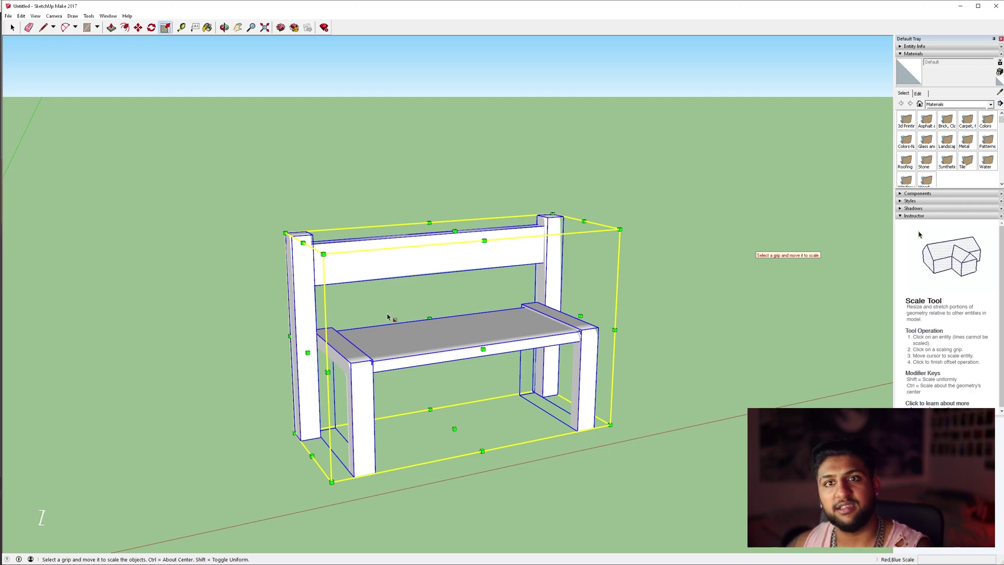
key("ctrl+z")
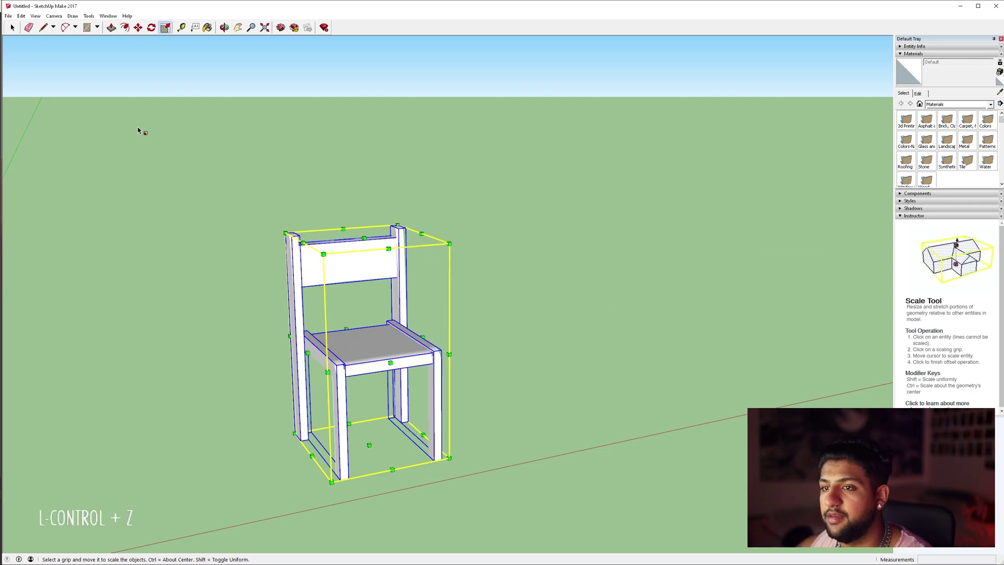
Step: Select the whole chair with a selection box
left_click(13, 27)
left_click(73, 221)
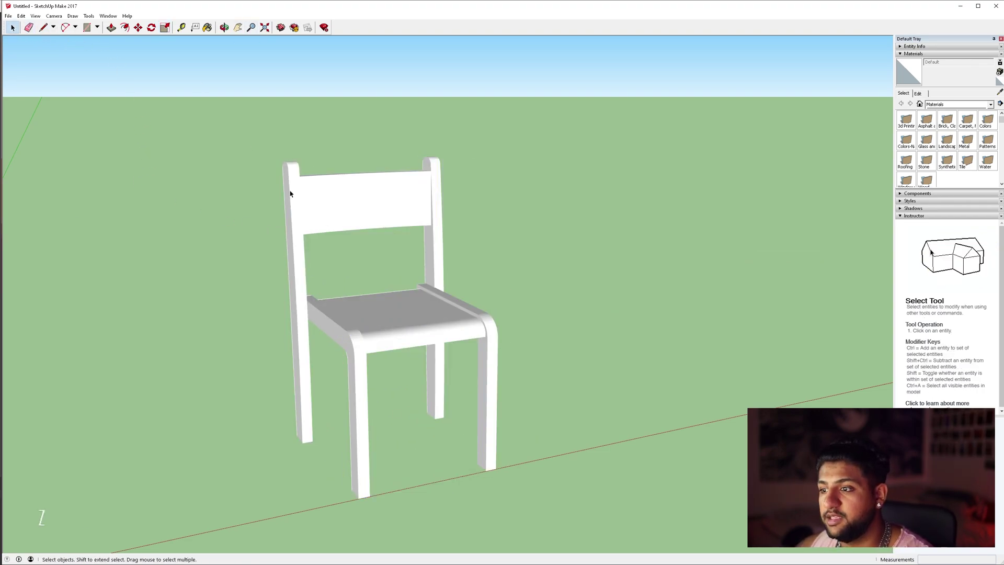
left_click_drag(245, 143, 618, 516)
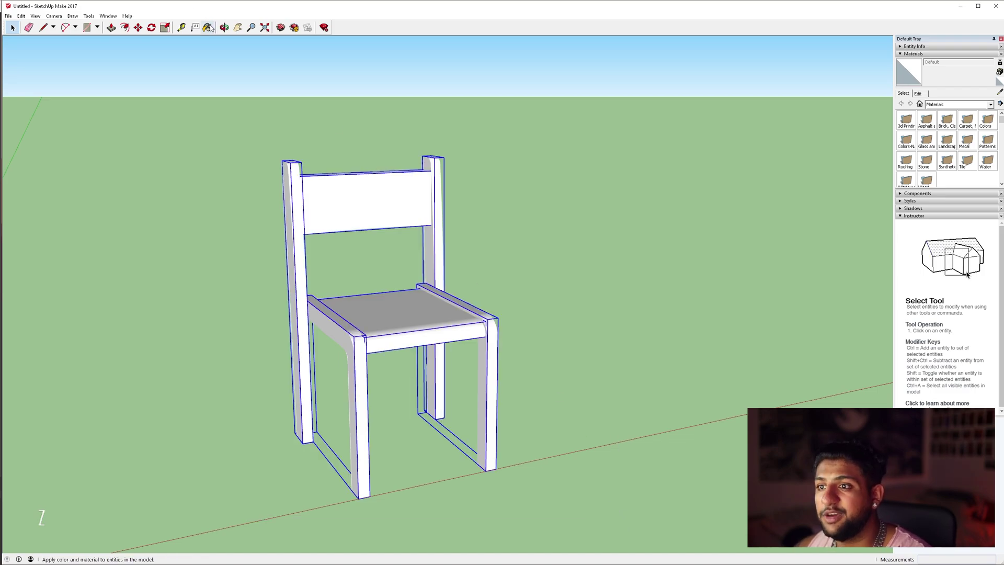
Step: Measure the chair leg with the Tape Measure and resize the model so it reads 350 mm
key("t")
left_click(181, 27)
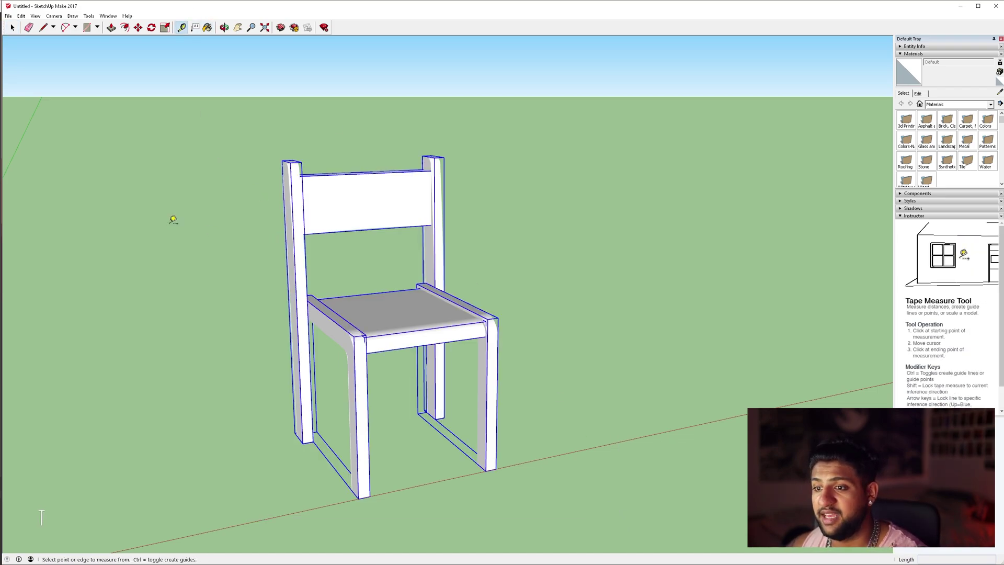
left_click(360, 499)
left_click(495, 468)
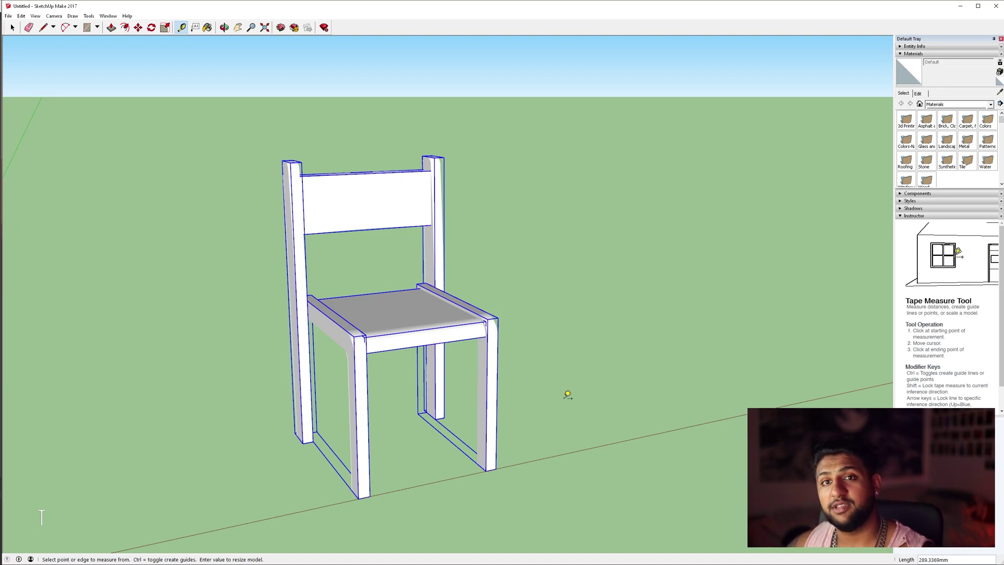
type("350")
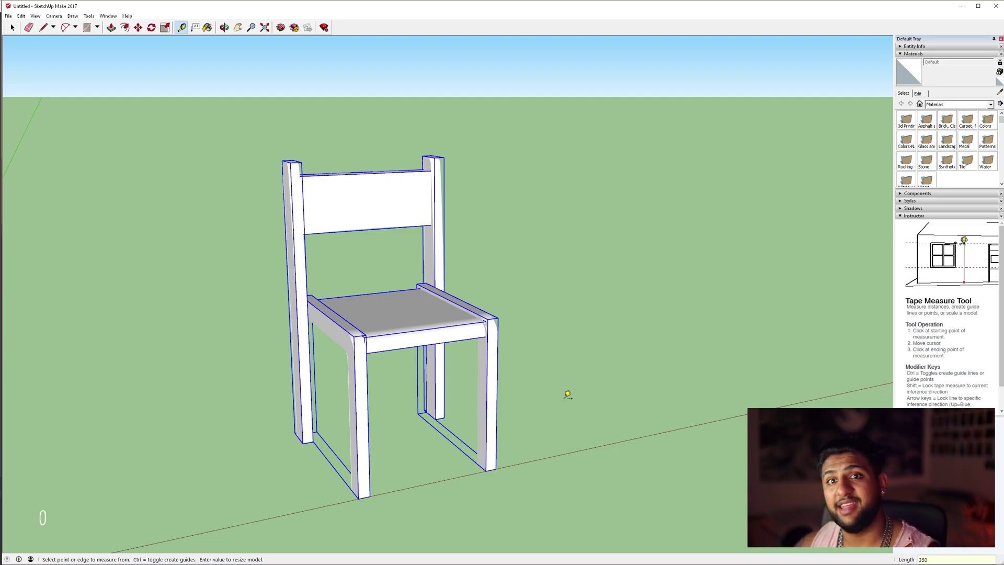
key("Return")
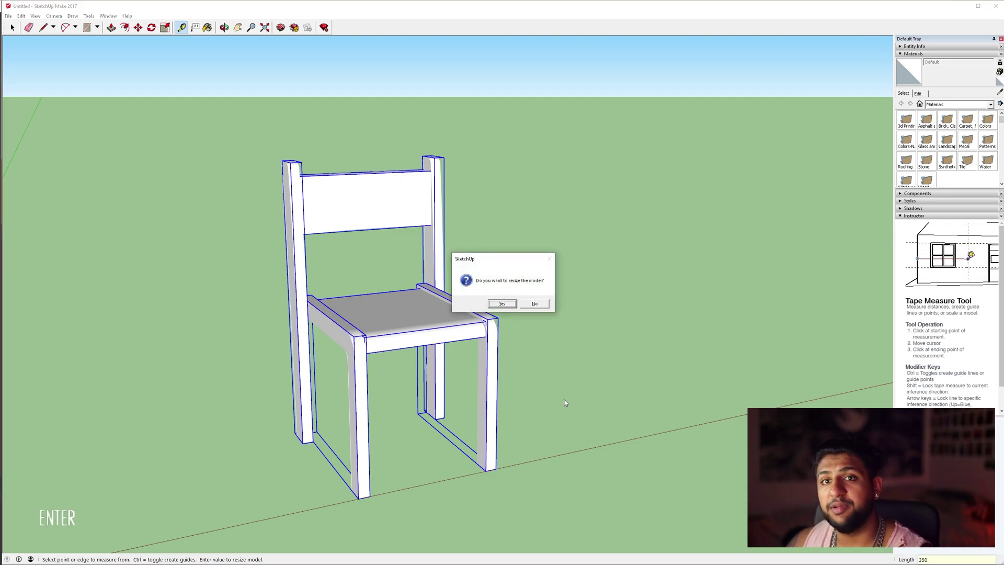
left_click(502, 304)
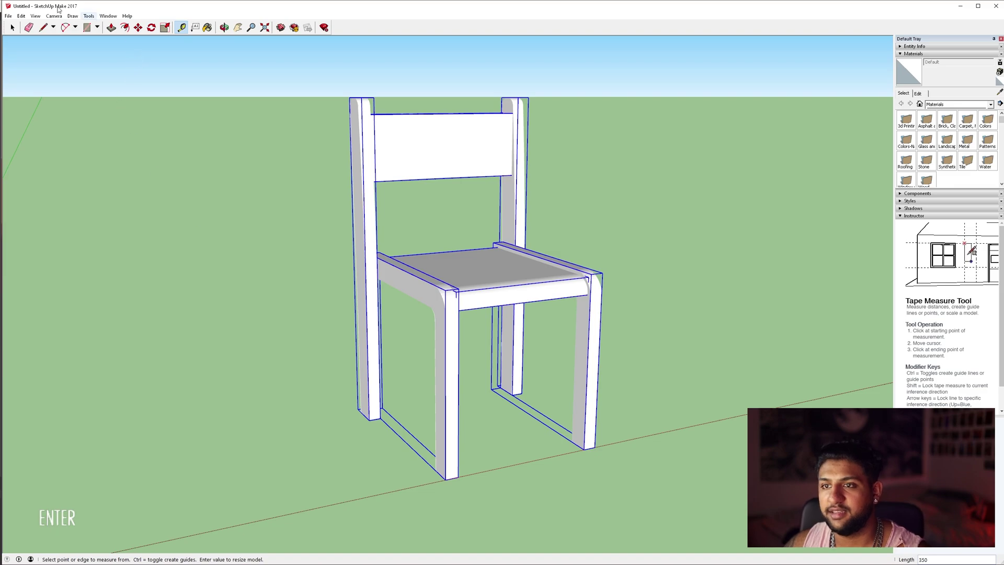
Step: Draw a line between the bases of two chair legs
left_click(43, 27)
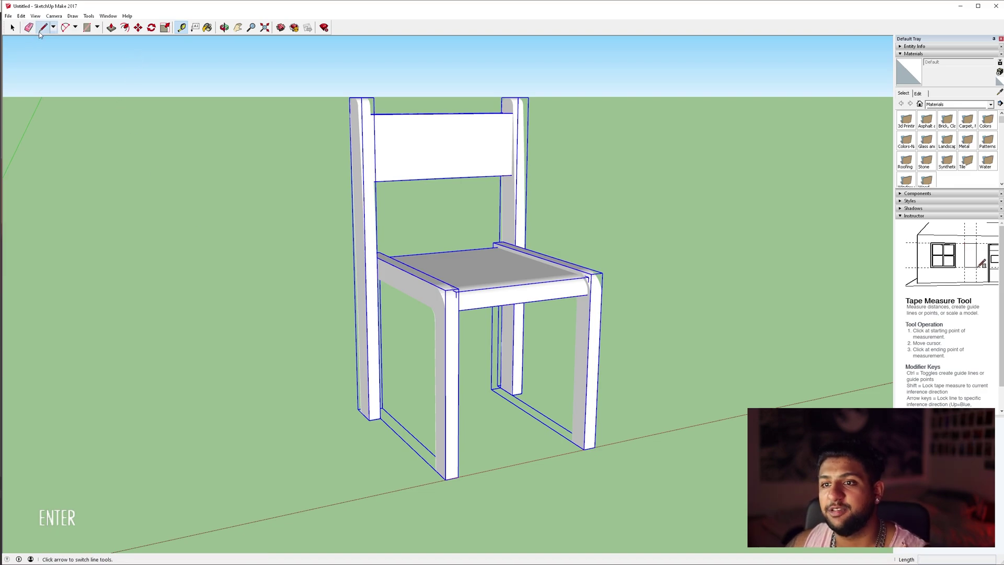
left_click(446, 478)
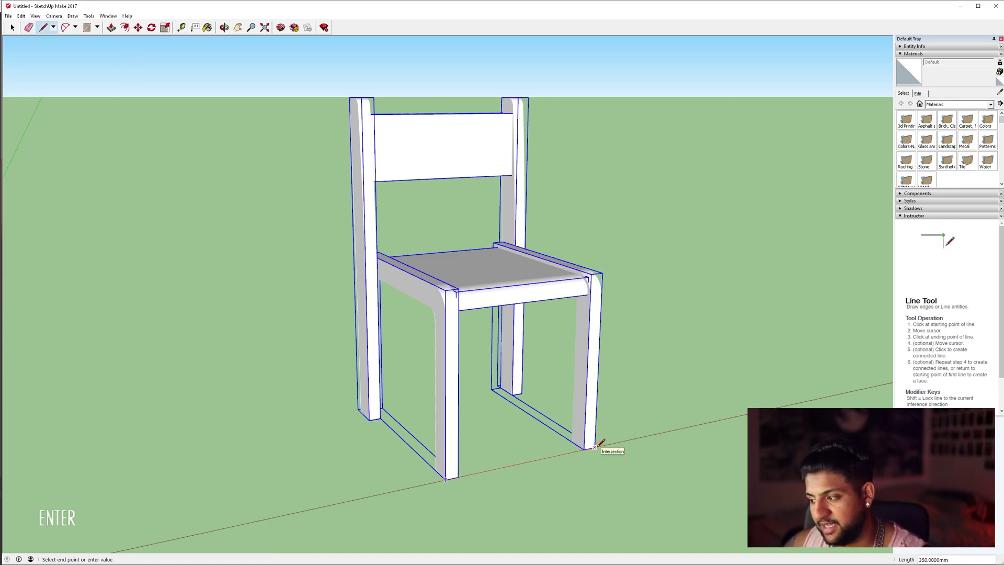
left_click(12, 27)
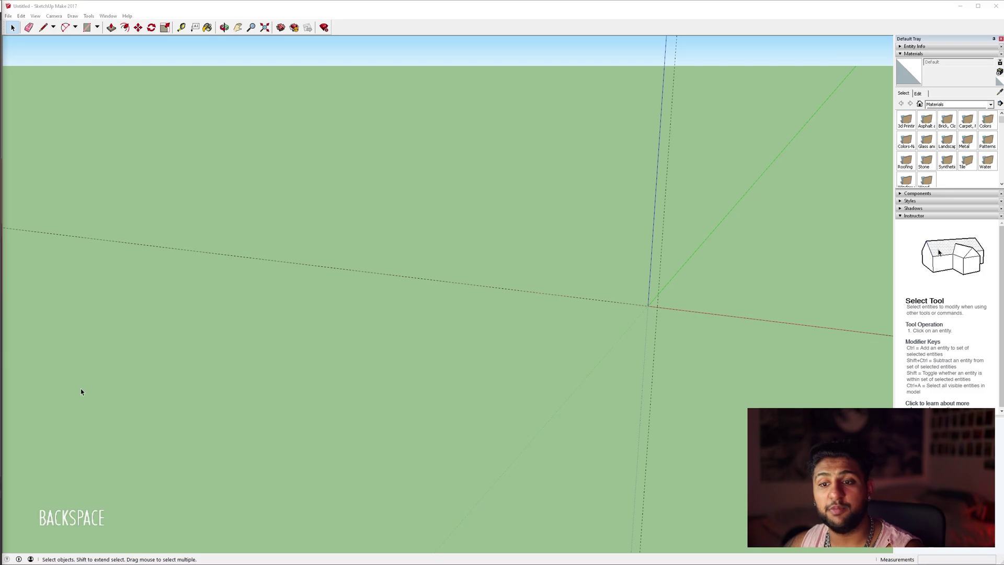
Step: Search the 3D Warehouse for 'condo'
left_click(108, 16)
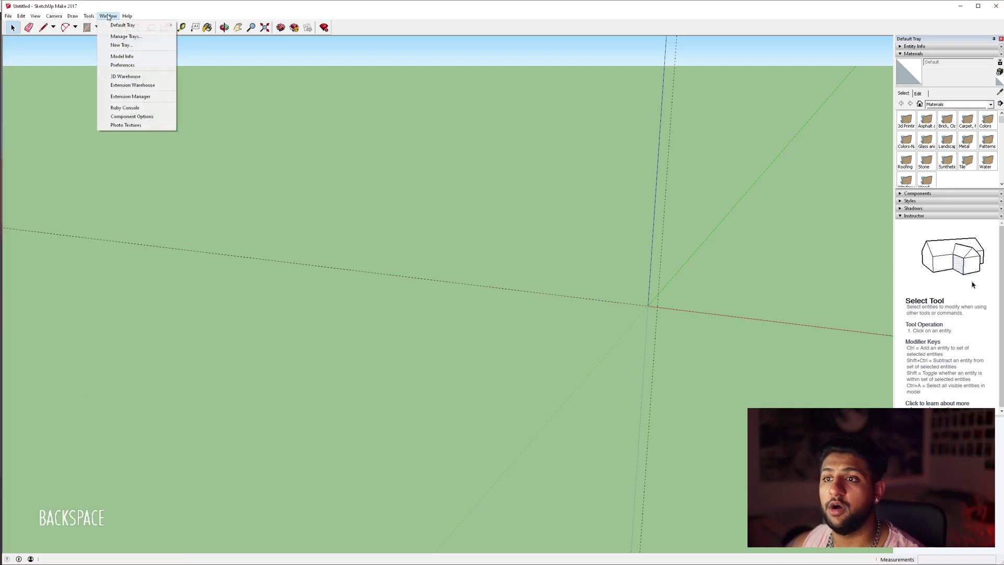
left_click(138, 76)
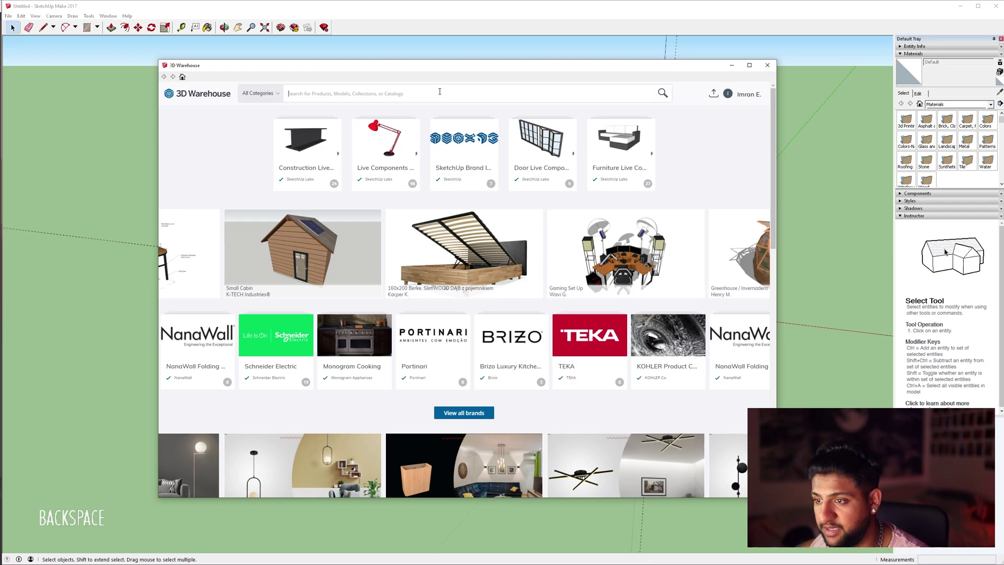
type("condo")
key("Return")
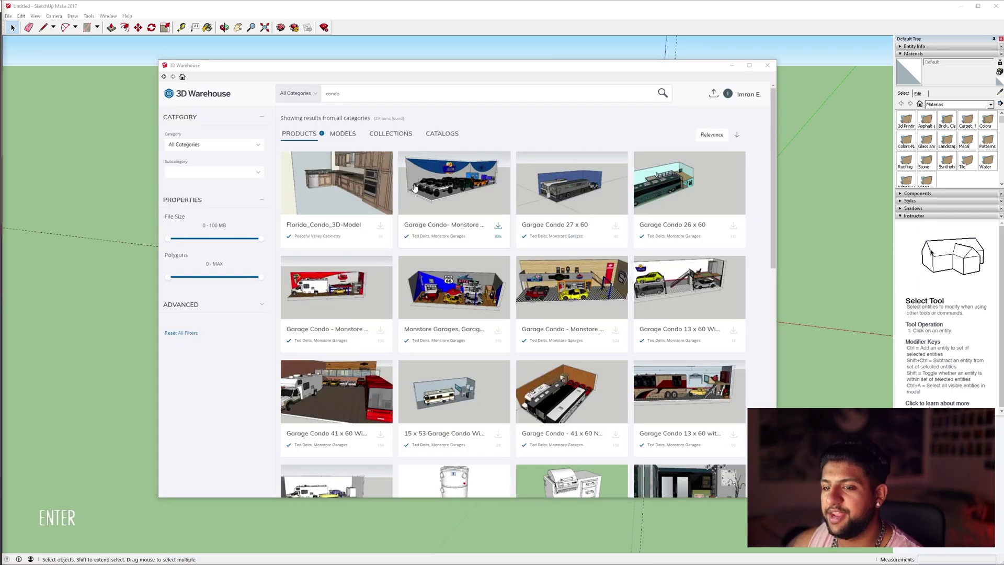
Step: Download the tall condo model from the Models results and load it into the scene
left_click(344, 134)
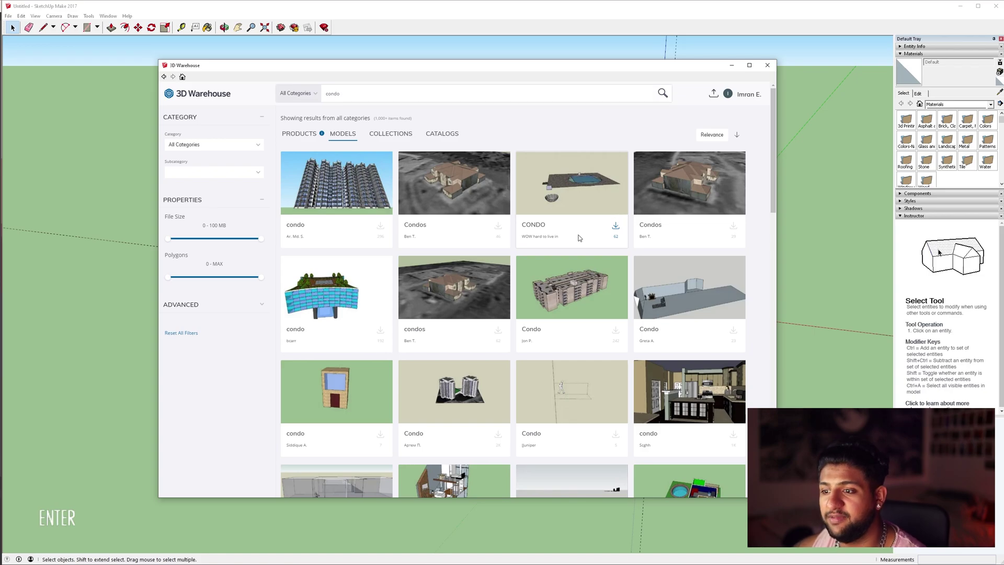
left_click(320, 210)
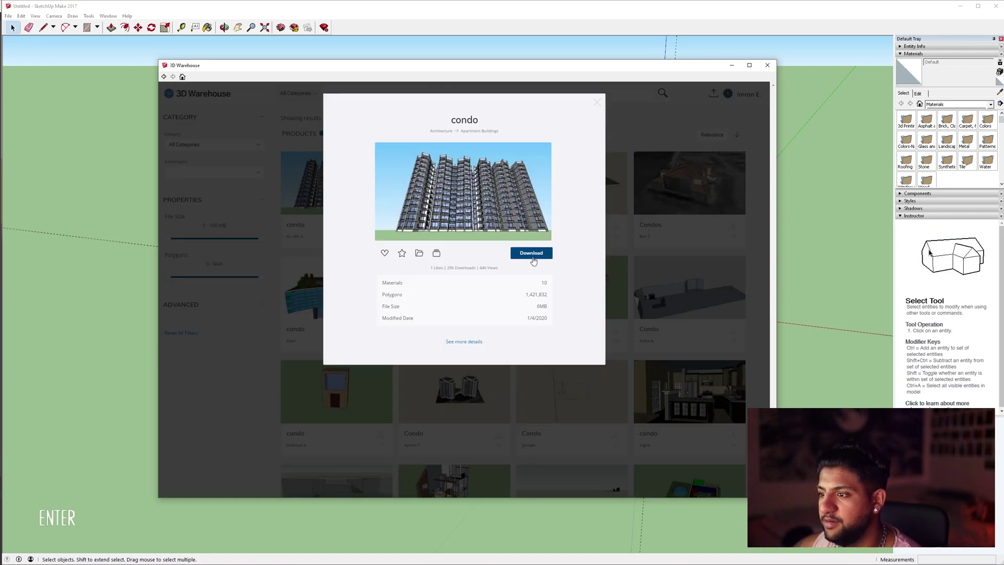
left_click(531, 254)
left_click(450, 296)
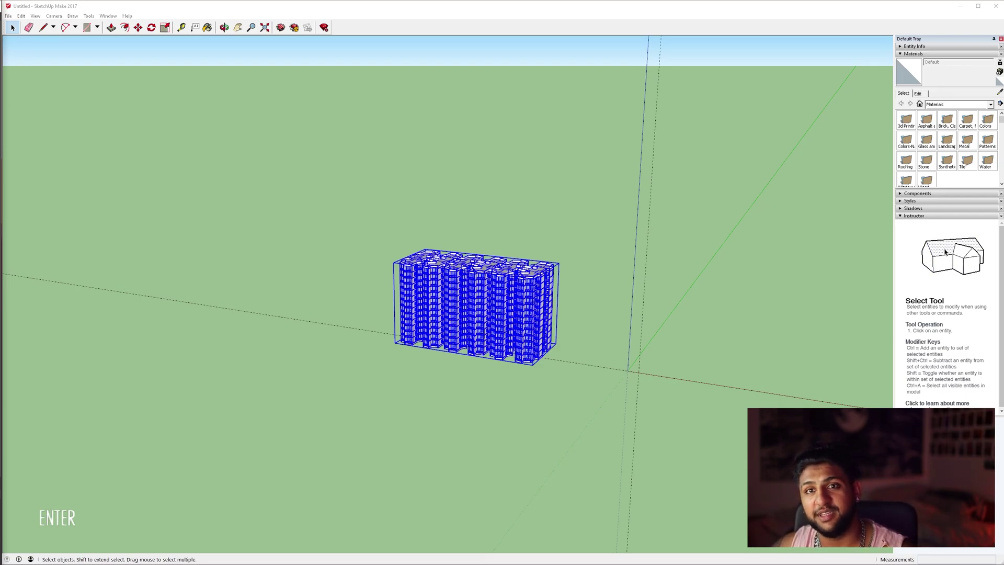
Step: Zoom in on the placed condo building and deselect it
scroll(576, 347, "up", 5)
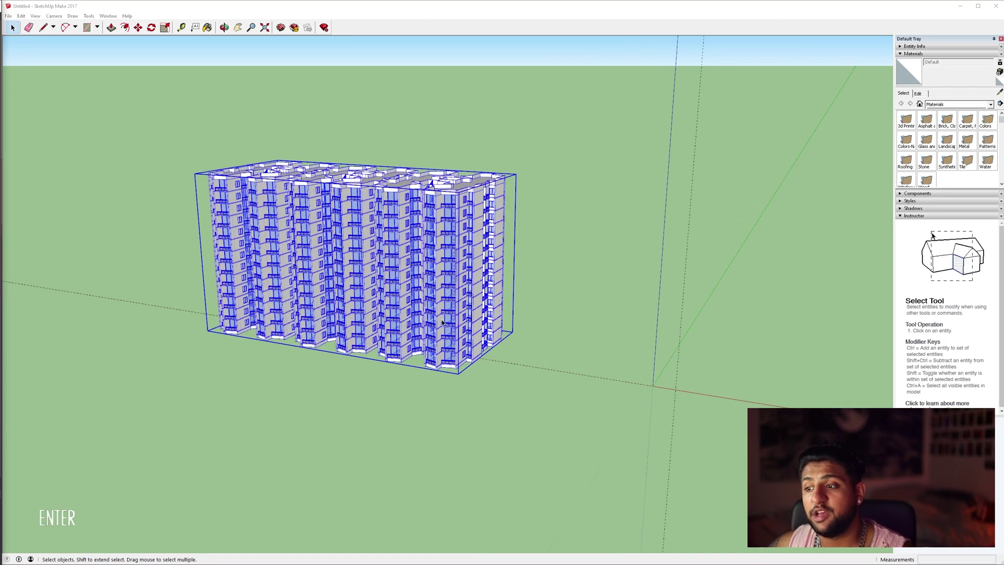
left_click(428, 402)
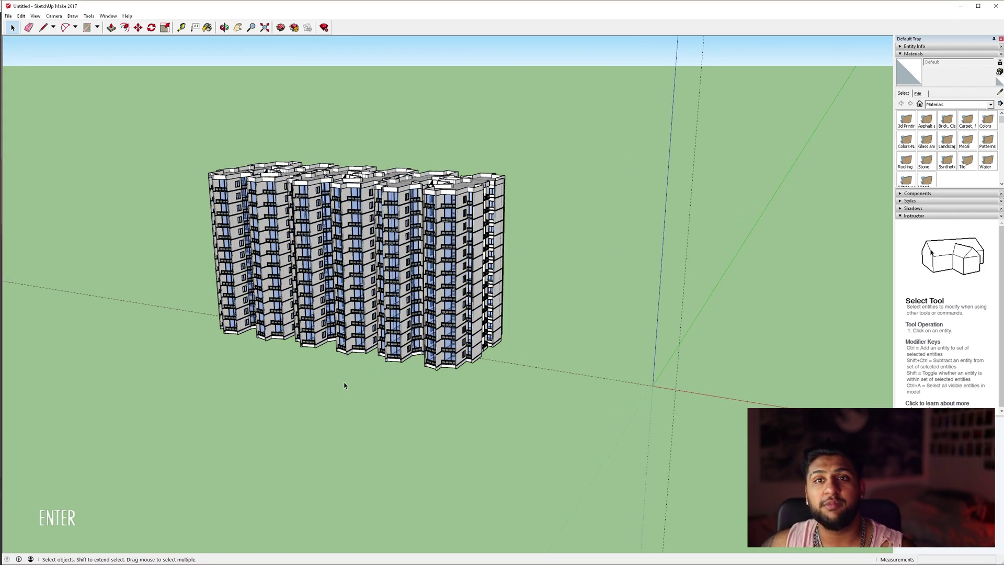